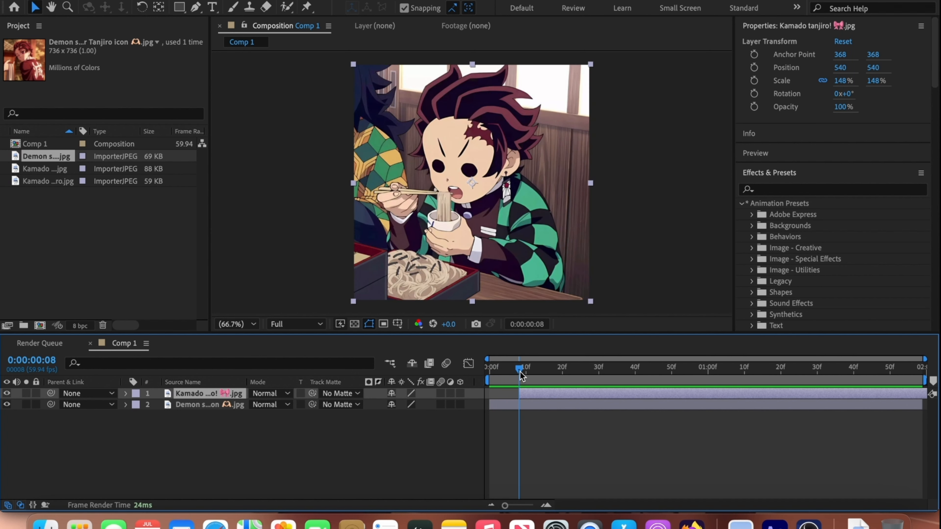
Shift the Kamado layer's start to frame 11, then cut both image layers at frame 24 and delete the remainders.
drag(520, 372, 577, 395)
key(ctrl+shift+d)
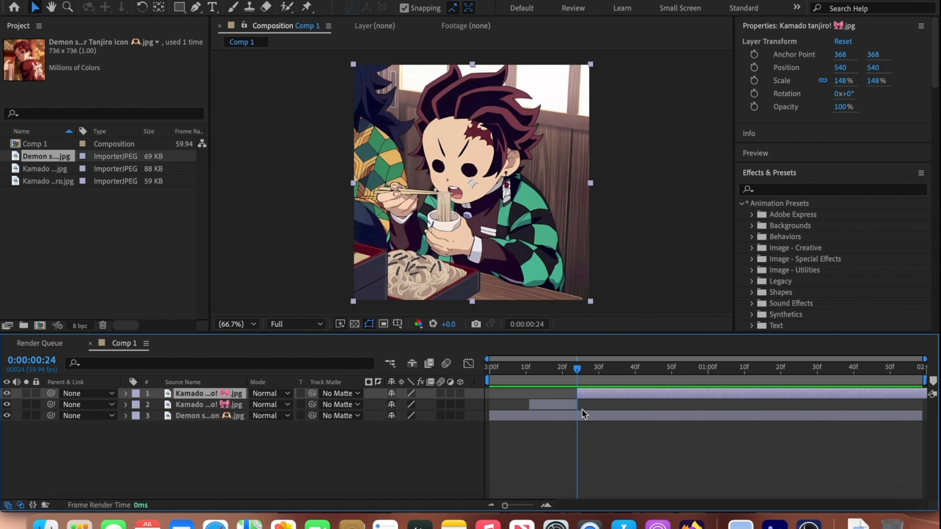
key(Delete)
click(582, 408)
key(super+shift+d)
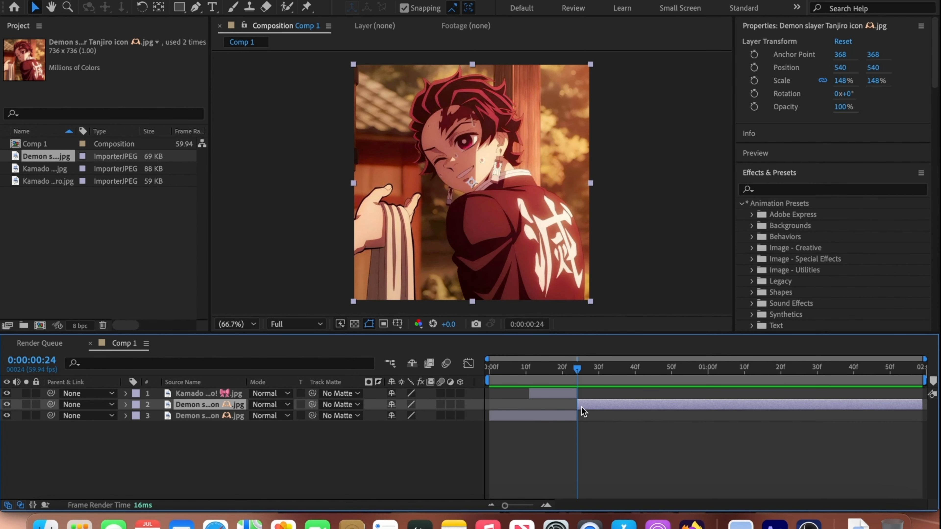
key(Delete)
Pre-compose the Demon slayer image layer, moving all attributes into the new composition and matching its duration to the layer's time span.
drag(560, 371, 480, 377)
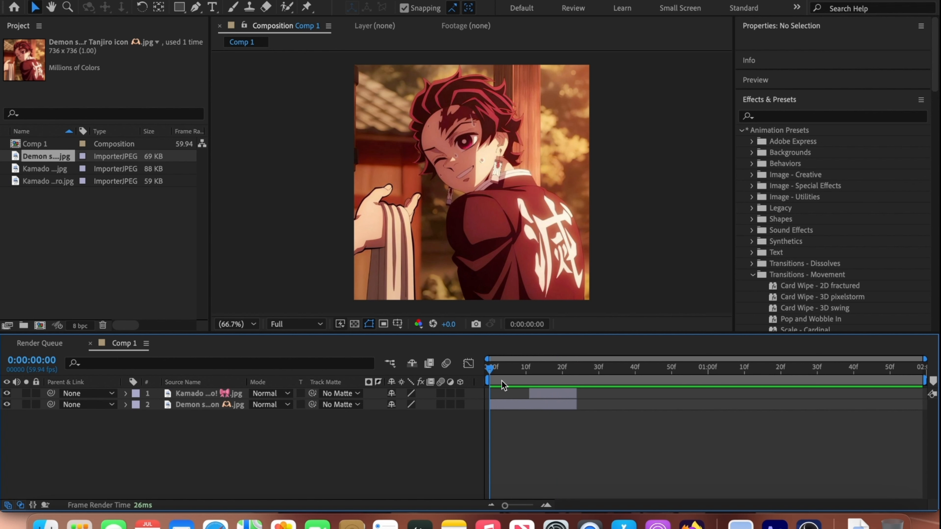
click(541, 405)
right_click(540, 404)
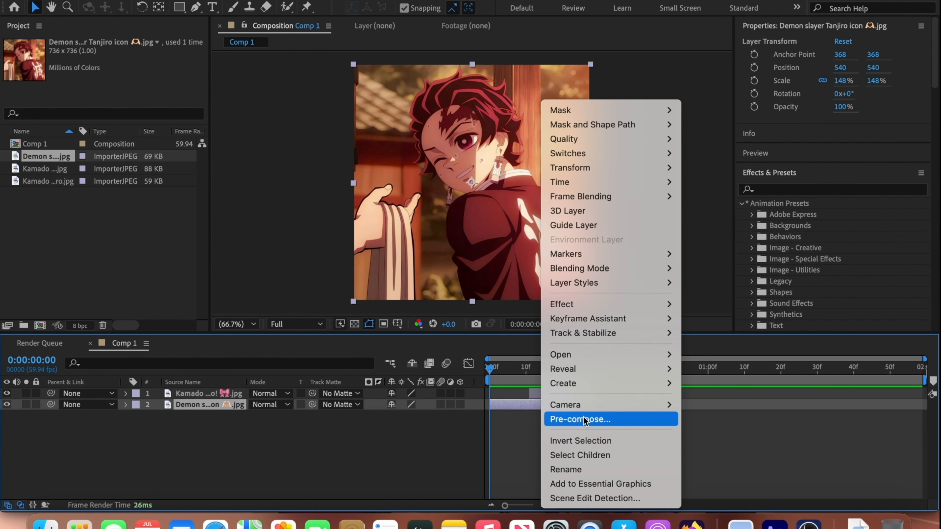
click(567, 420)
click(375, 265)
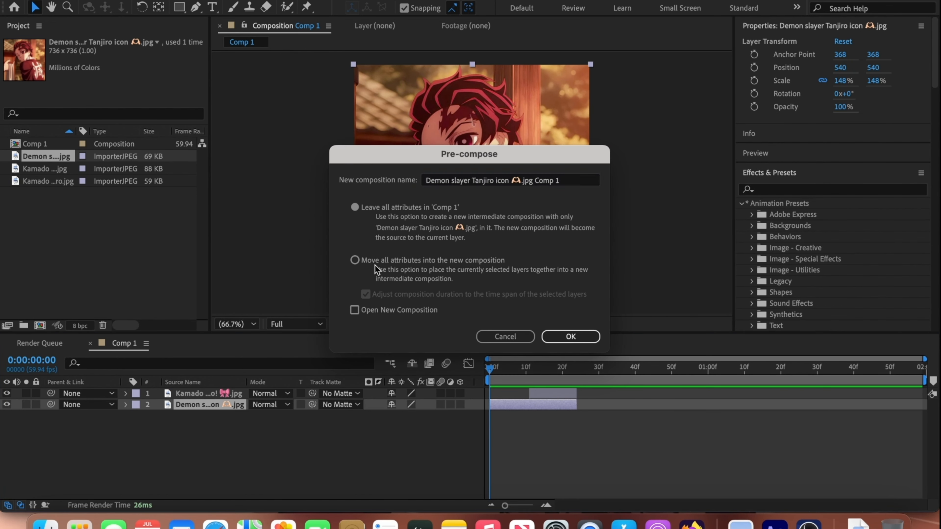
click(592, 337)
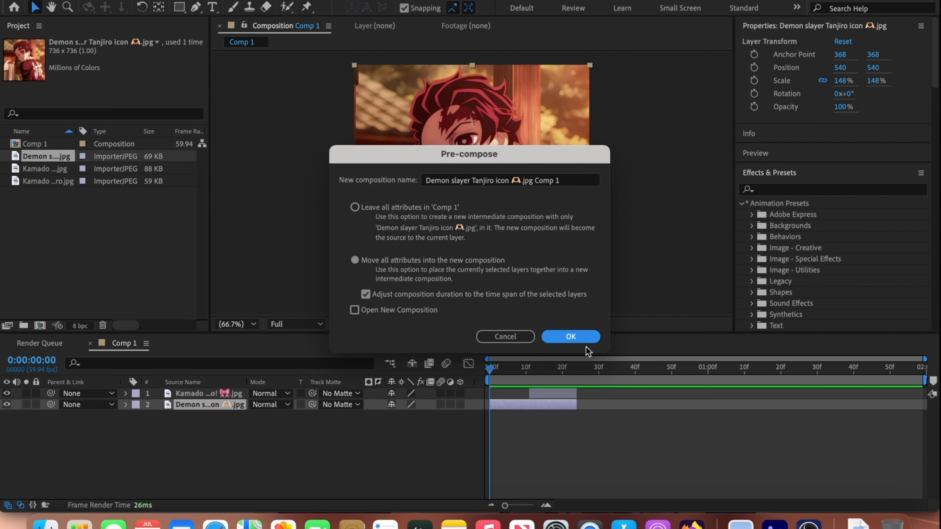
Pre-compose the Kamado image layer with all attributes moved and the duration adjusted to the layer's time span.
click(551, 397)
right_click(551, 398)
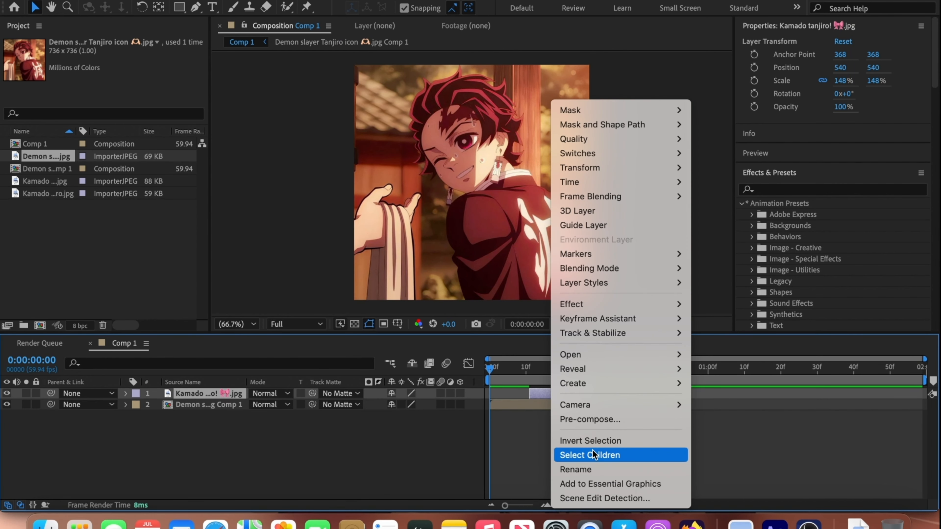
click(593, 419)
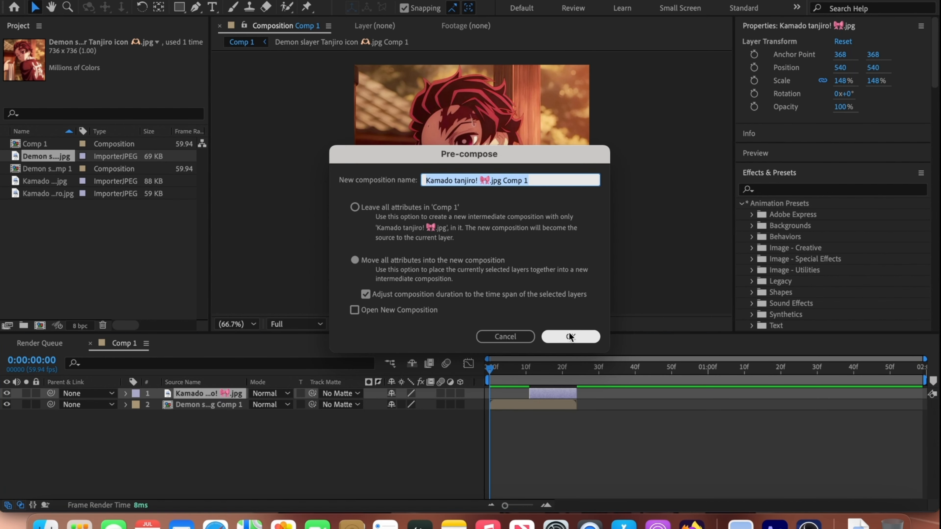
click(571, 337)
At frame 11, draw an elliptical mask on the Kamado pre-comp that spans the full composition frame.
click(530, 368)
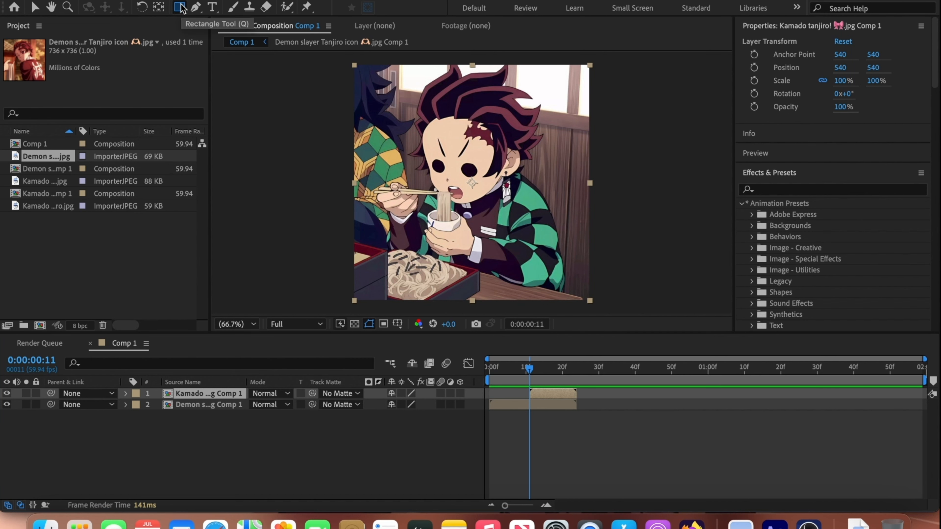
key(q)
key(q)
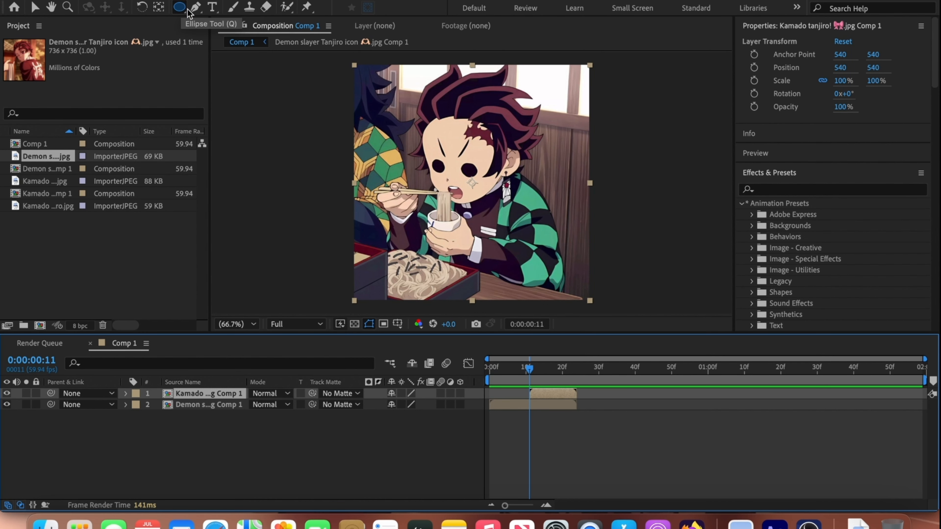
click(354, 64)
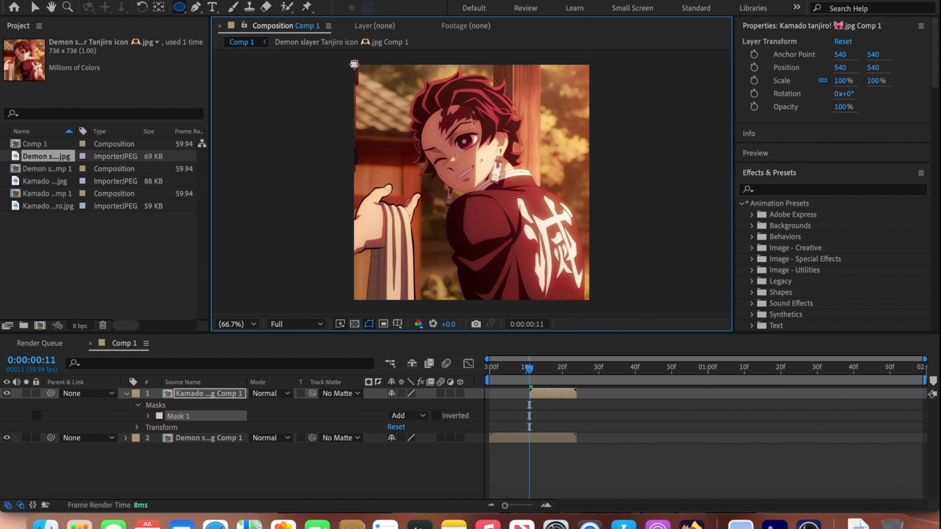
drag(354, 65, 588, 292)
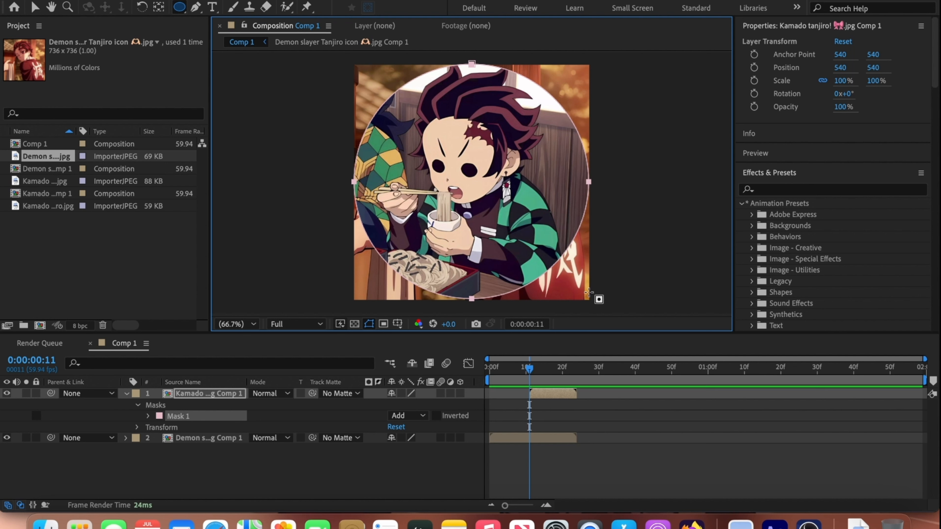
click(36, 8)
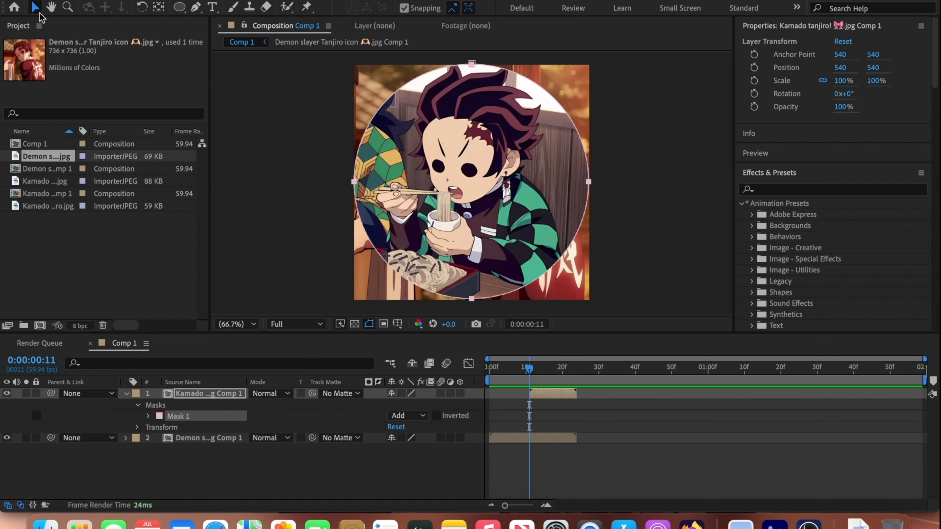
click(543, 406)
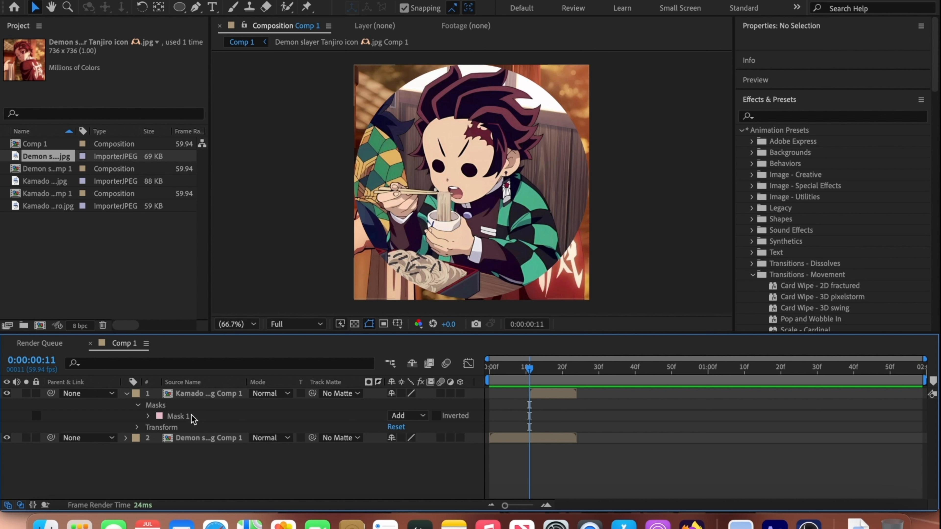
Enable Scale and Rotation keyframes on the Kamado pre-comp and move both keyframes to frame 17.
click(556, 394)
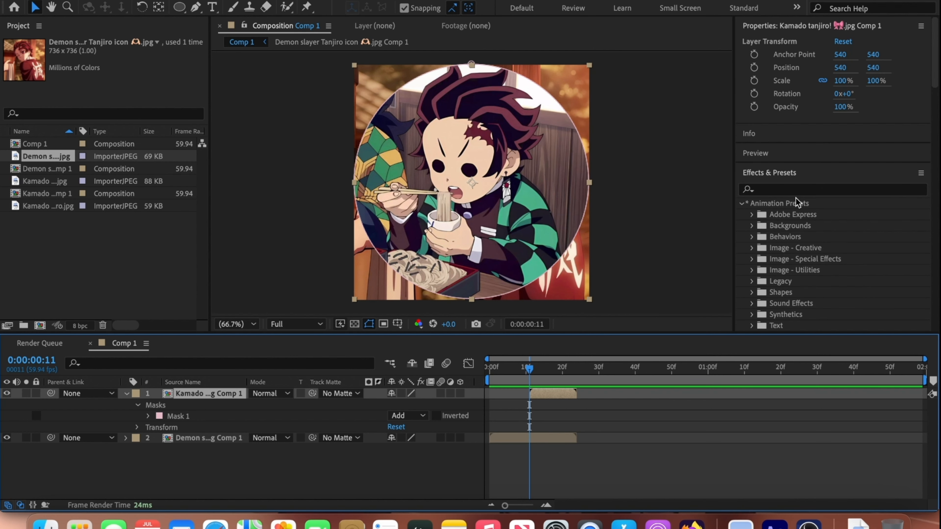
click(754, 80)
click(754, 93)
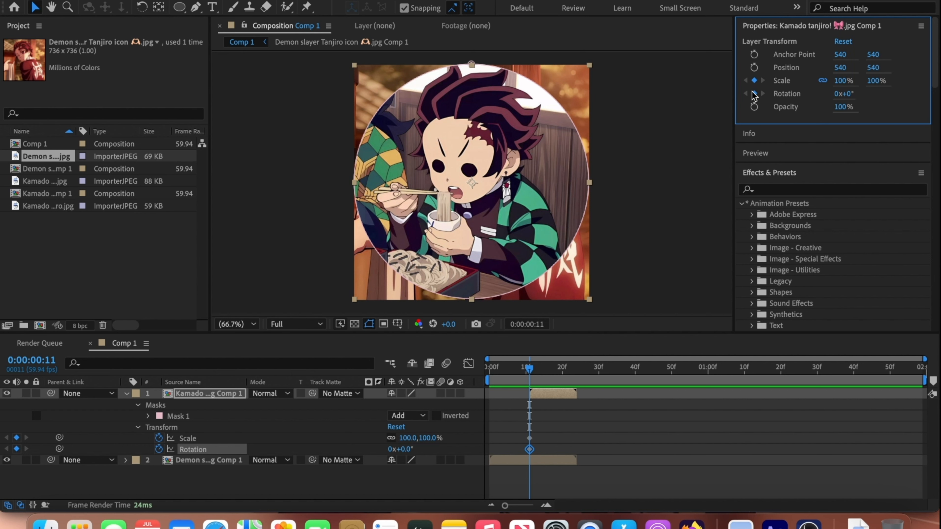
drag(510, 428, 551, 449)
click(572, 421)
click(545, 394)
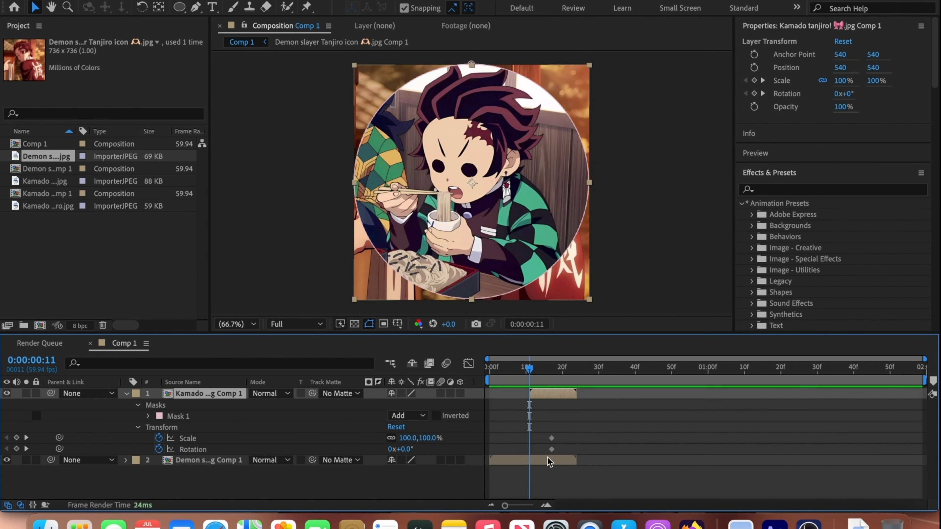
Apply Easy Ease to the Kamado pre-comp's Scale and Rotation keyframes at frame 17.
drag(547, 430, 572, 467)
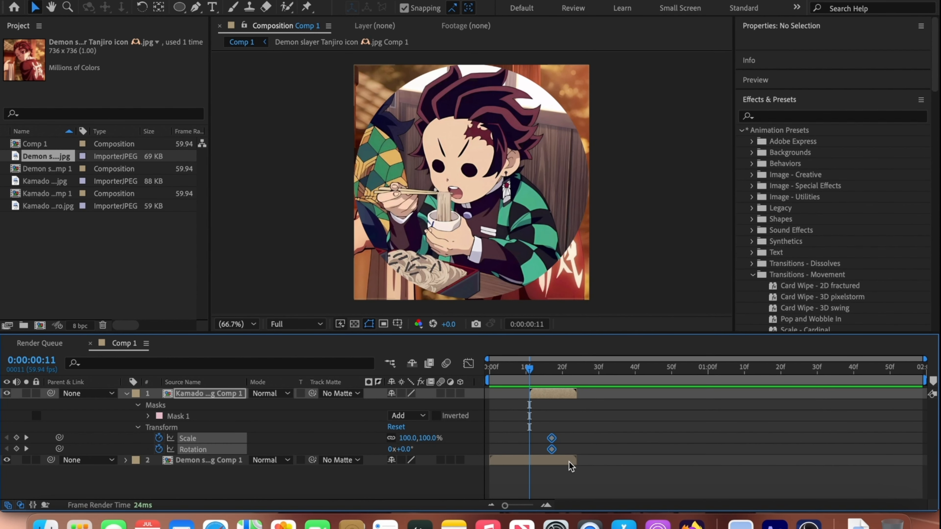
right_click(552, 449)
mouse_move(685, 497)
click(722, 414)
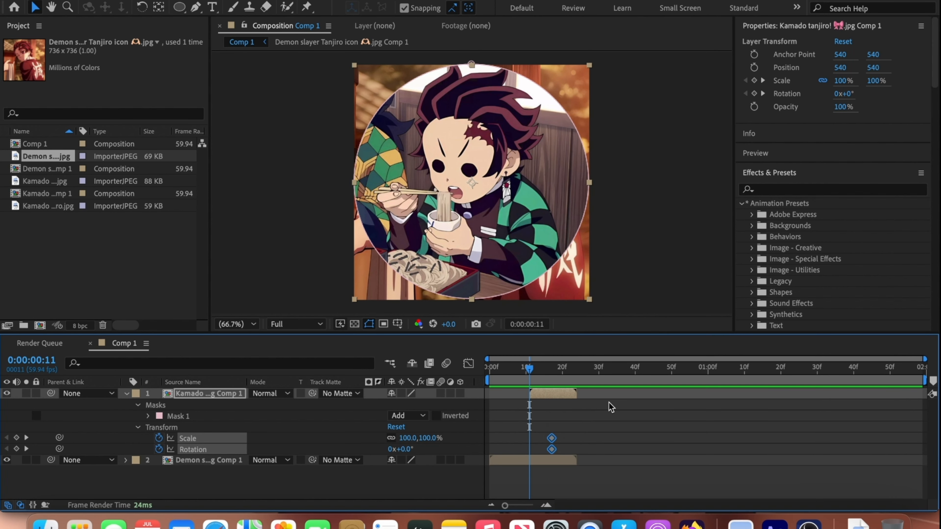
At frame 11, set the Kamado pre-comp's scale to 0% and its rotation to -90°.
click(558, 396)
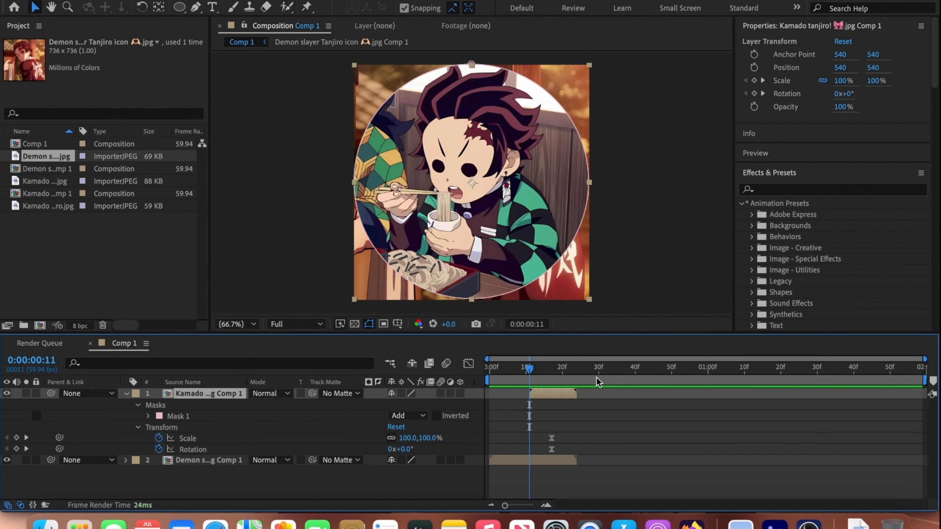
click(875, 81)
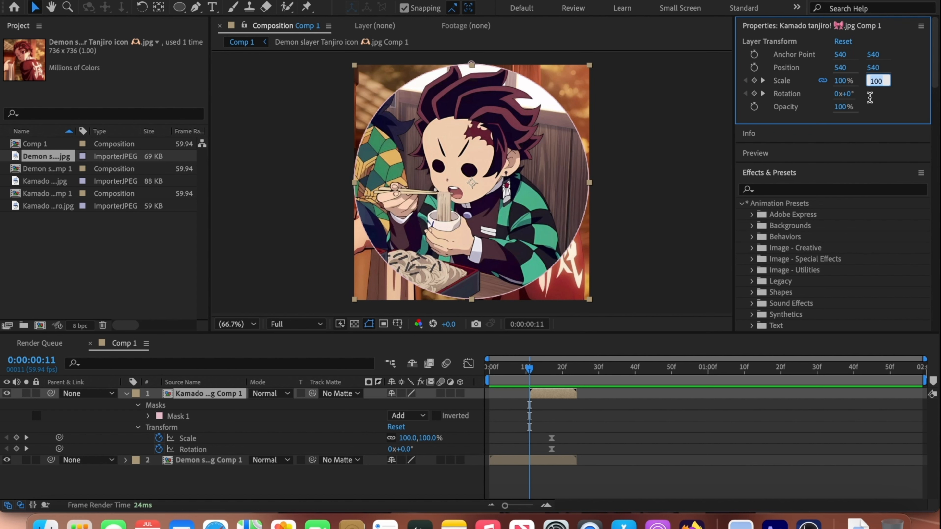
text(0)
key(Return)
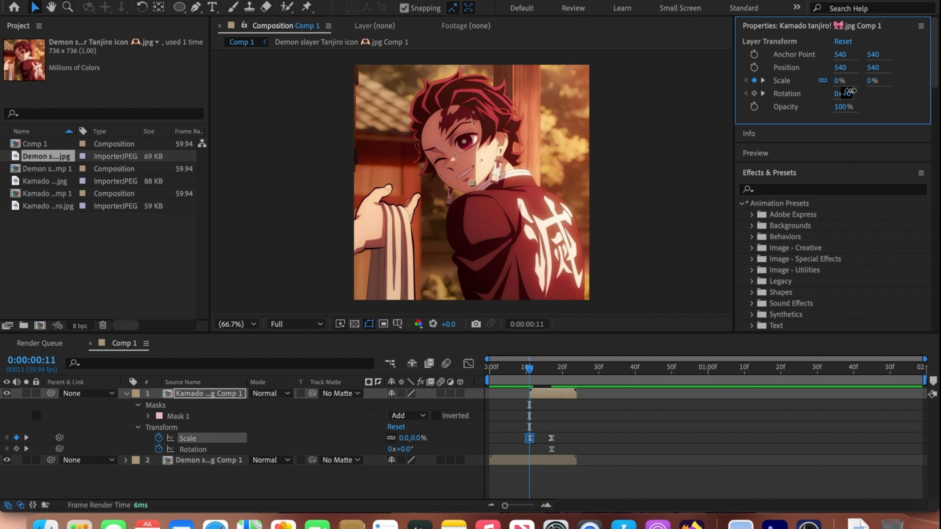
click(849, 92)
text(-90)
key(Return)
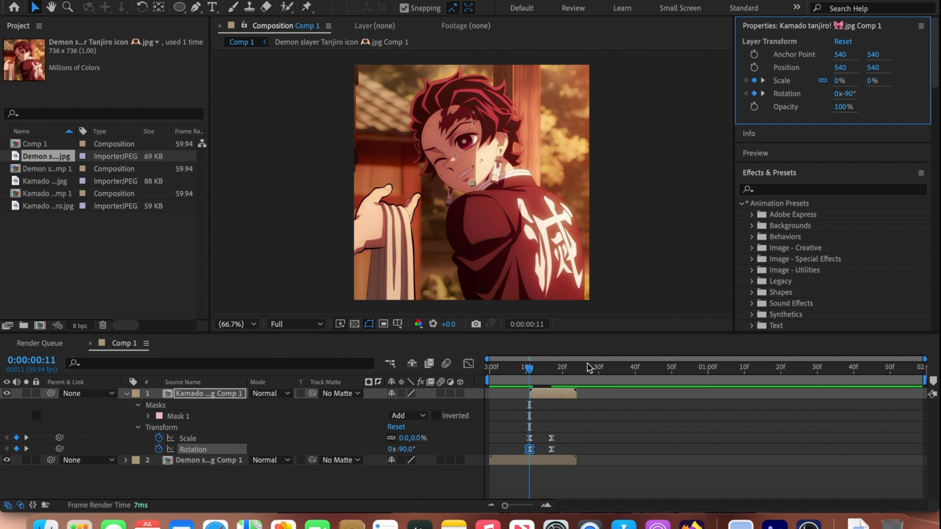
Add a Mask Expansion keyframe to Mask 1 at frame 17 and apply Easy Ease to it.
click(536, 372)
drag(536, 377, 552, 384)
click(571, 435)
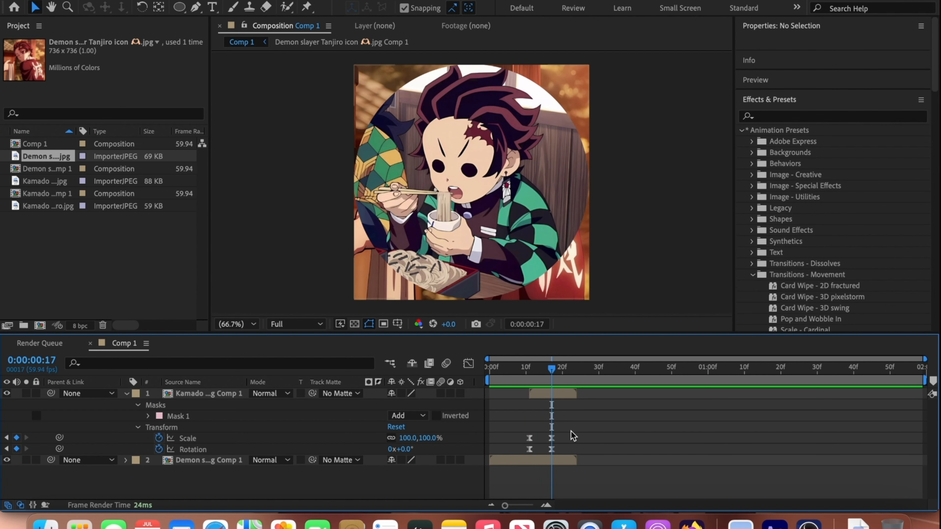
click(148, 416)
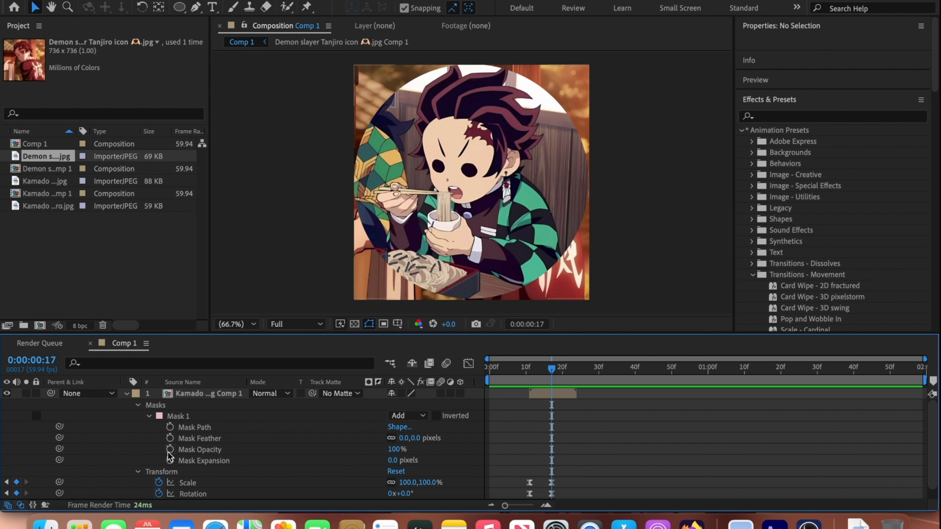
click(170, 461)
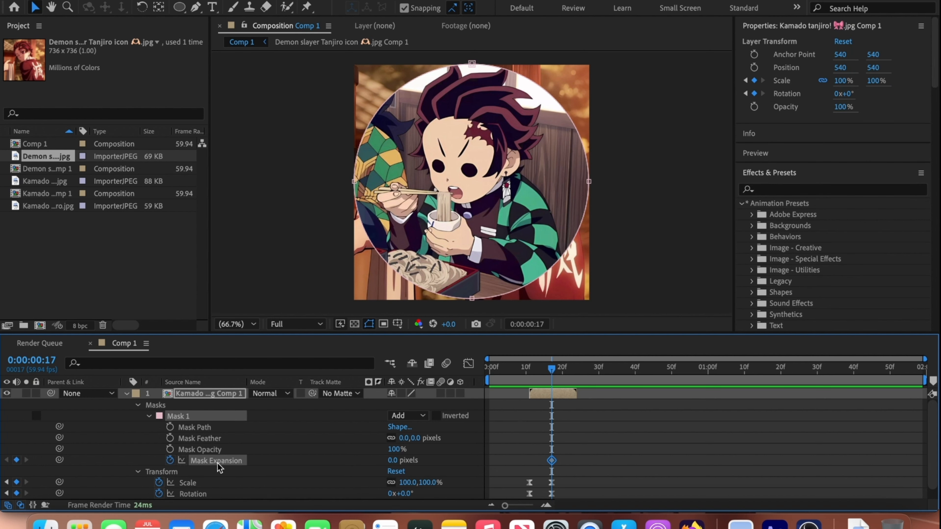
right_click(552, 461)
mouse_move(586, 500)
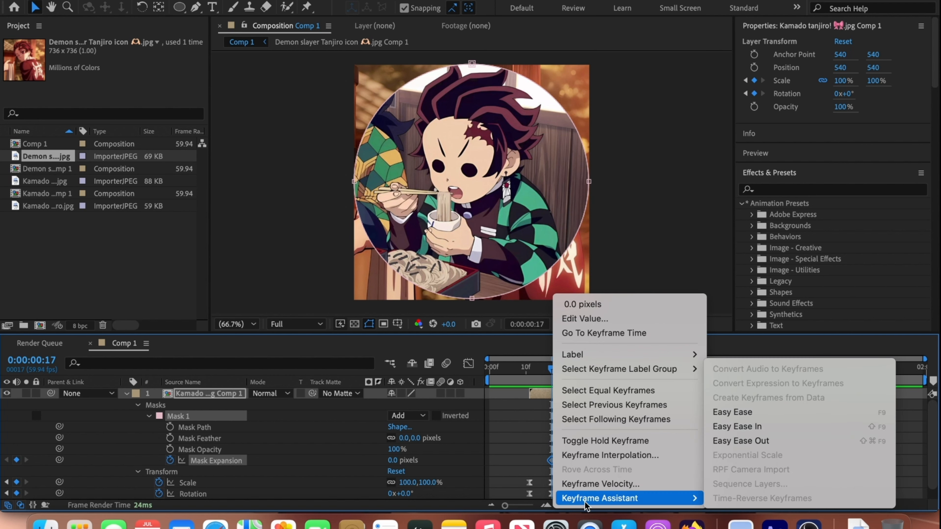
click(726, 411)
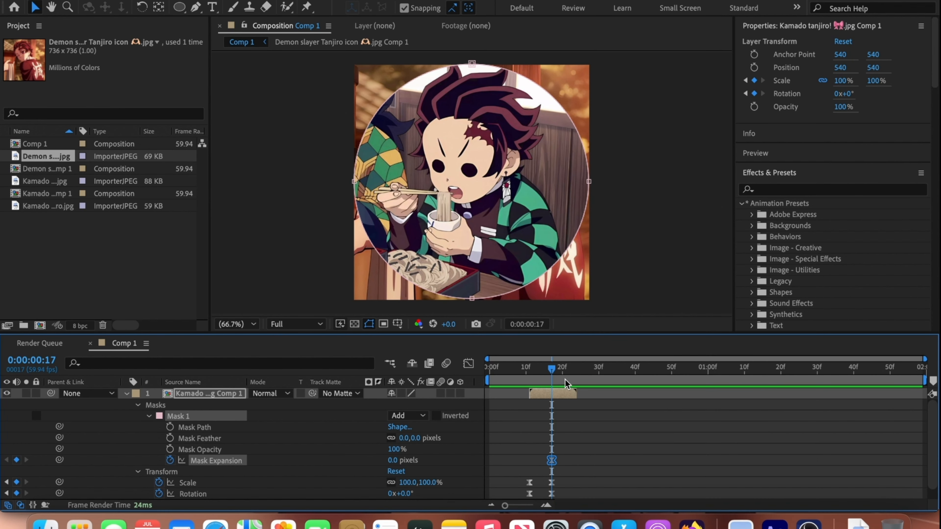
Set Mask 1's expansion to 236 pixels at frame 23 and shift that keyframe to frame 24.
drag(566, 384, 574, 386)
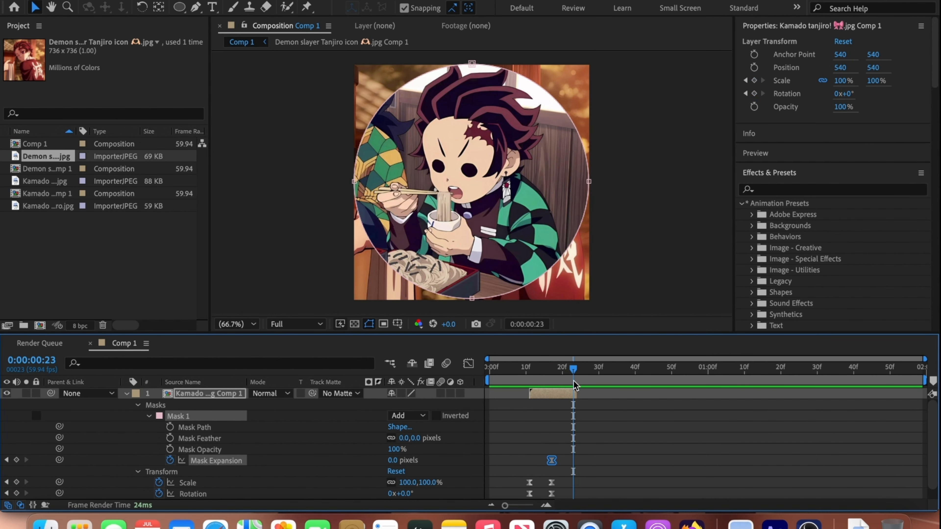
click(393, 460)
text(72)
key(Return)
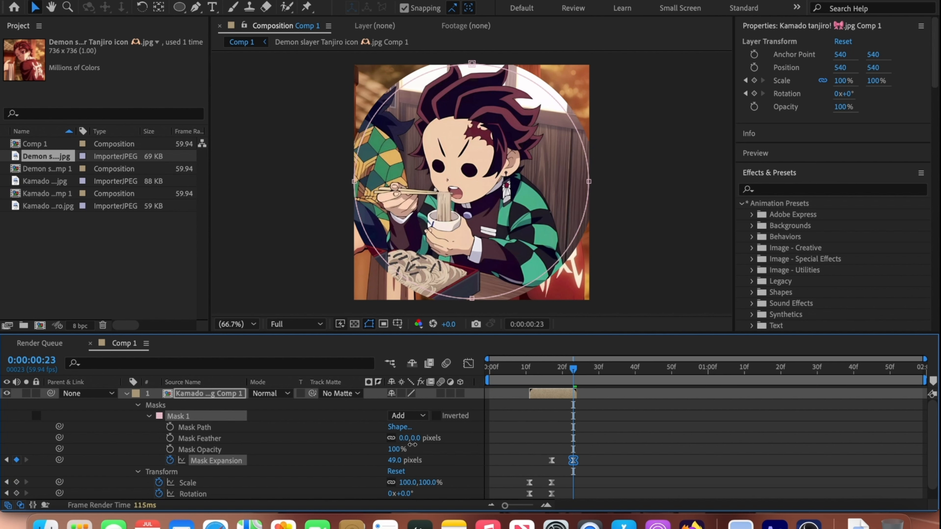
drag(418, 436, 444, 411)
click(574, 465)
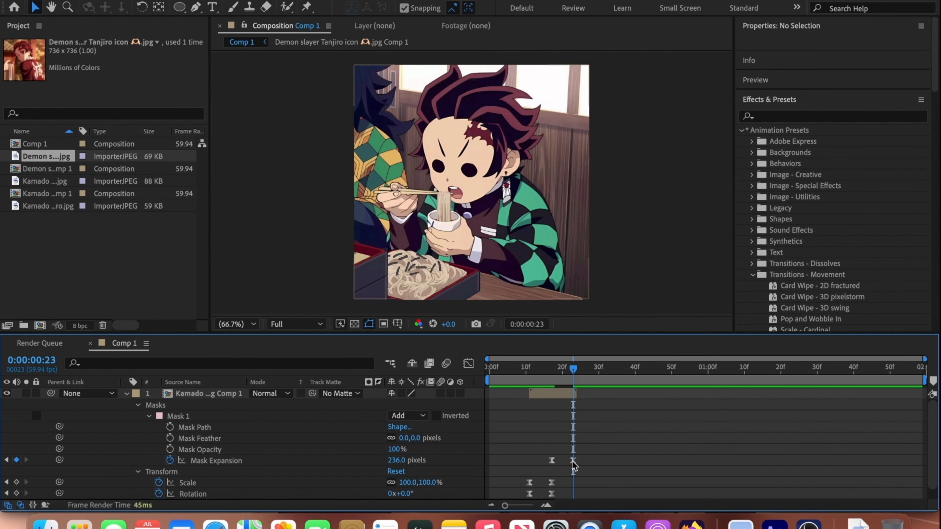
drag(573, 463, 577, 466)
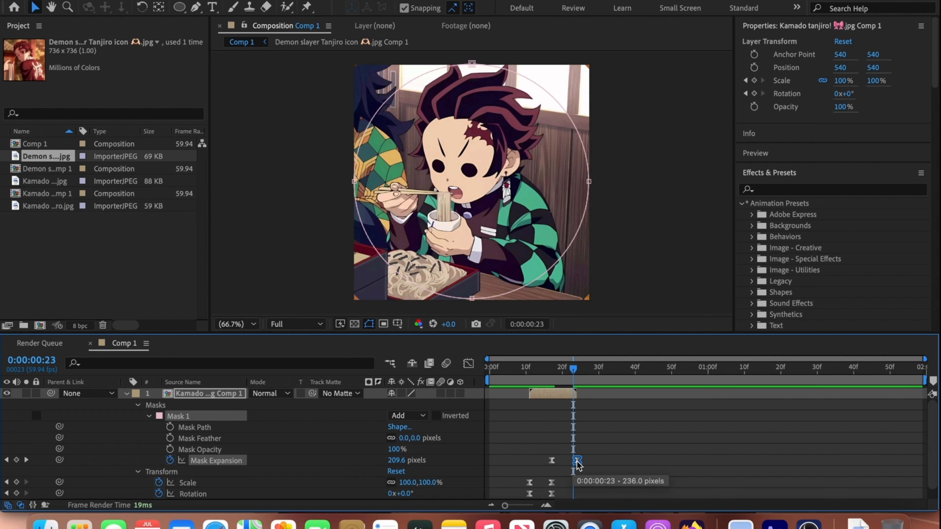
click(594, 442)
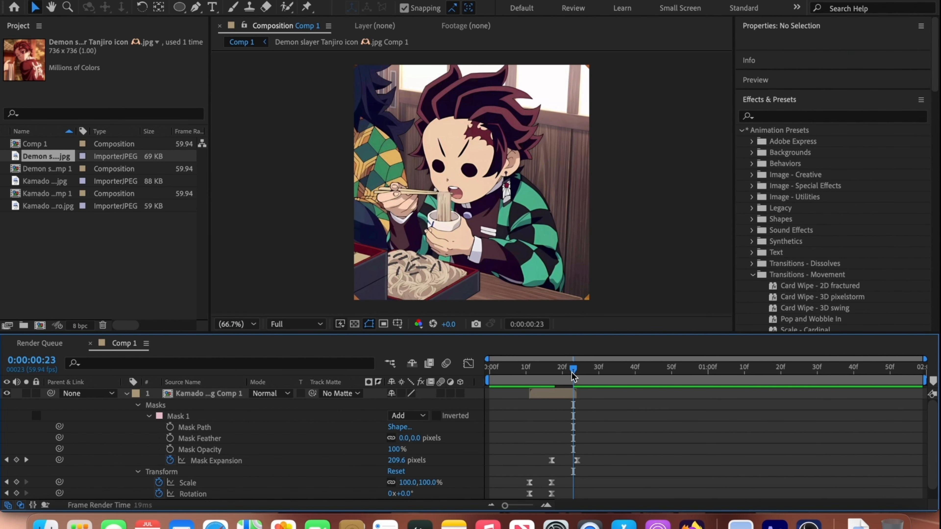
Scrub back through the transition to frame 12 and collapse the Kamado pre-comp's properties.
drag(573, 371, 553, 385)
click(547, 394)
key(j)
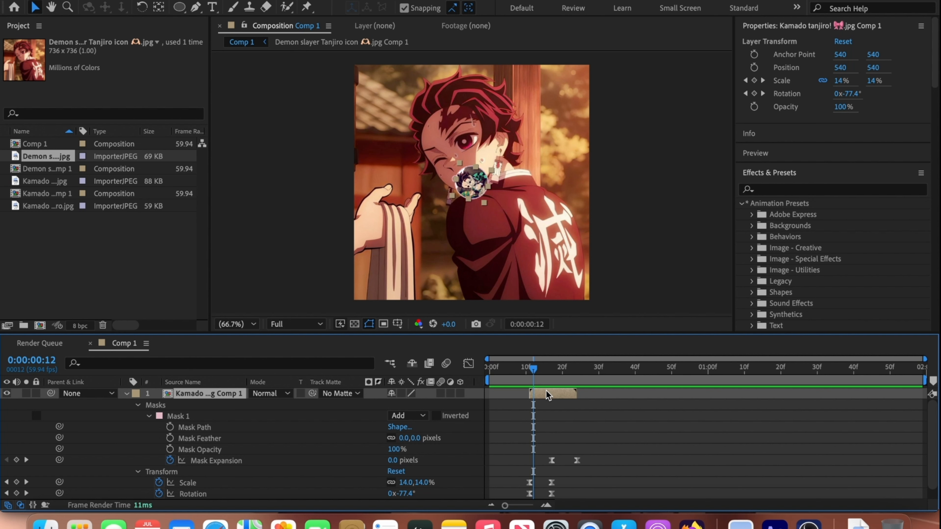
key(u)
key(u)
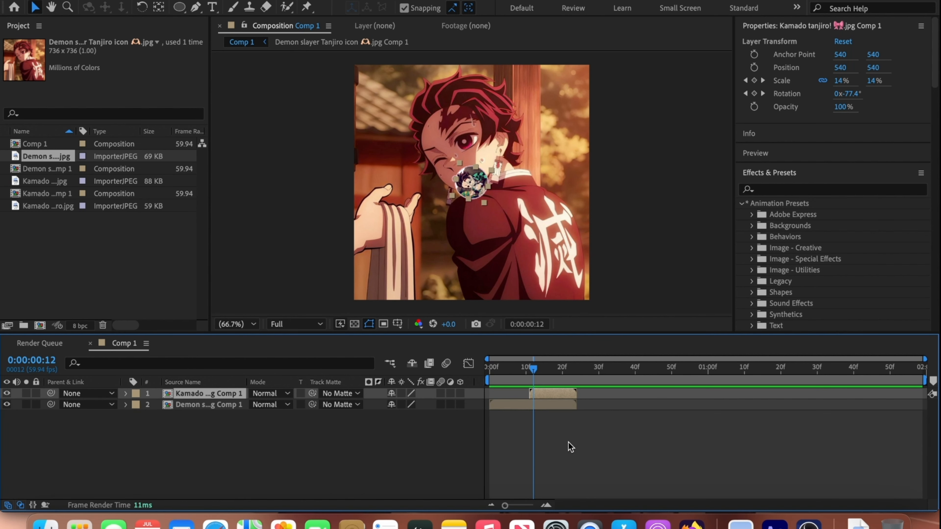
Enable motion blur for the Kamado pre-comp and scrub through the circular reveal around frame 20.
drag(531, 375, 562, 374)
click(441, 394)
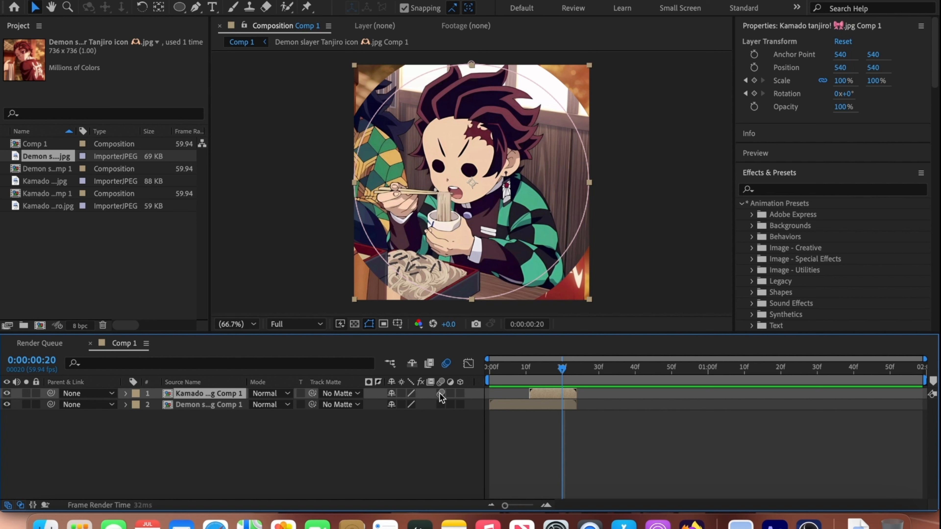
drag(558, 375, 575, 420)
click(576, 422)
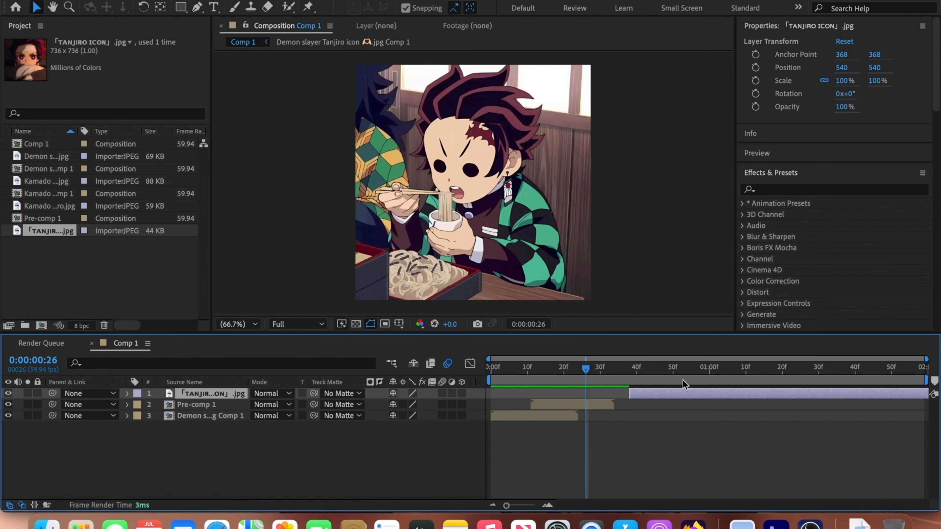
Start the TANJIRO ICON image layer at frame 26, trim its end to about frame 43 and scale it to 149%.
drag(678, 398, 635, 406)
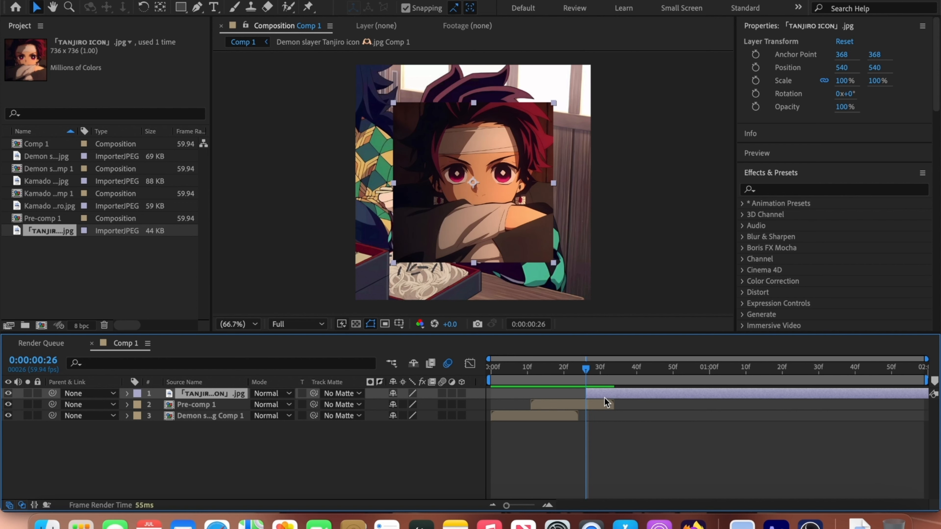
drag(609, 378, 652, 386)
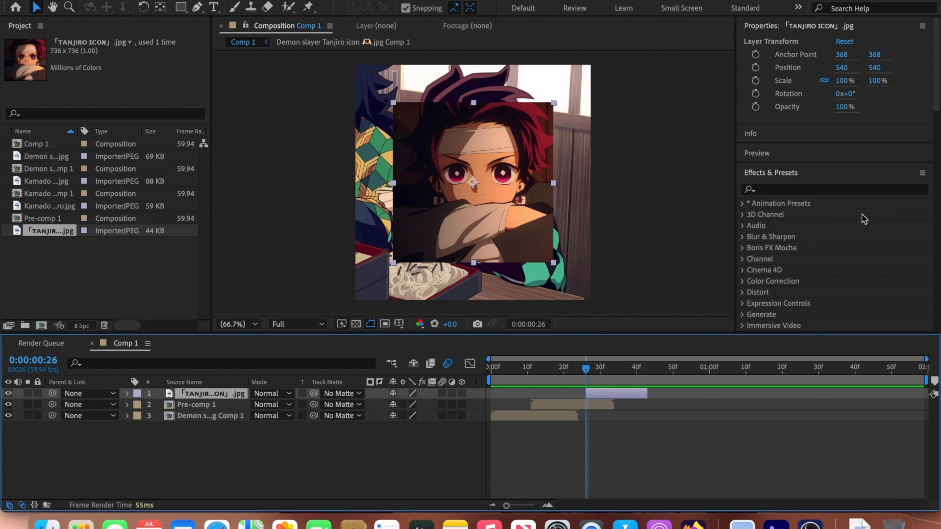
drag(876, 80, 897, 70)
Pre-compose the TANJIRO ICON image layer, moving all attributes into the new composition.
right_click(638, 396)
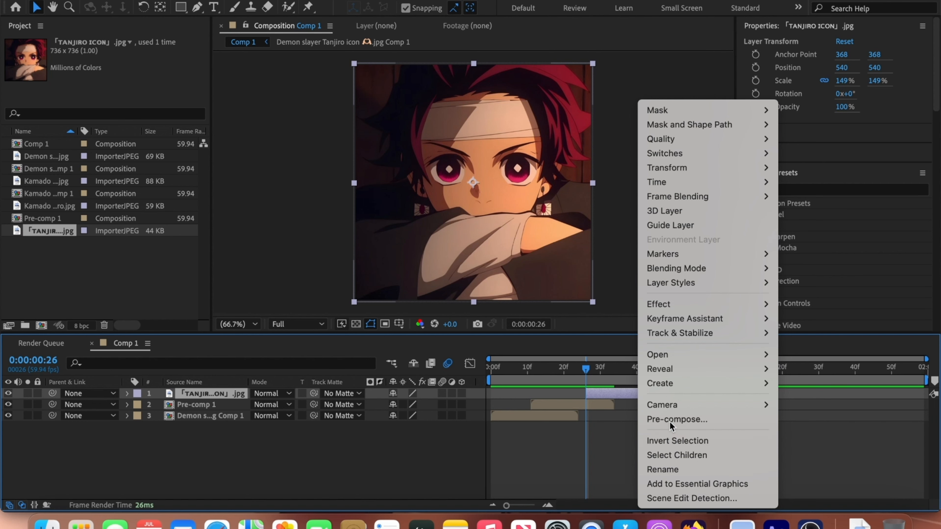
click(670, 422)
click(410, 262)
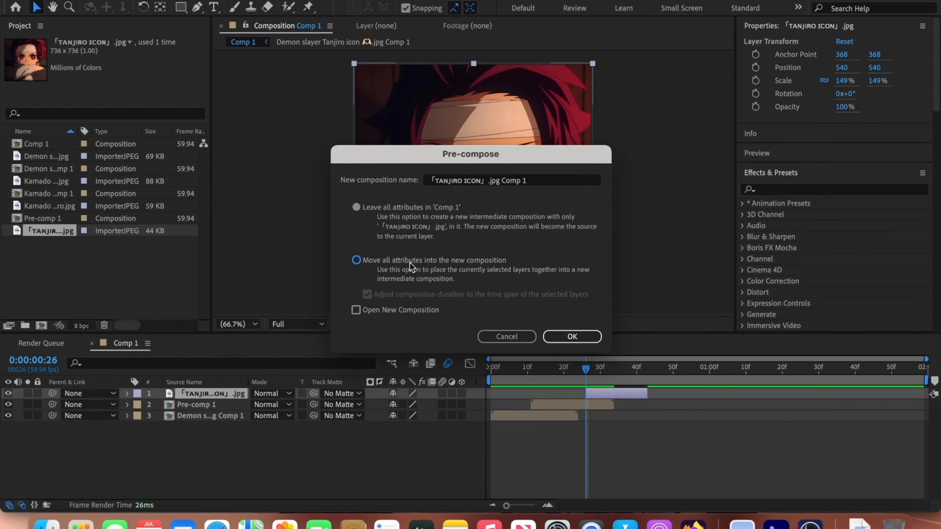
click(565, 336)
click(640, 409)
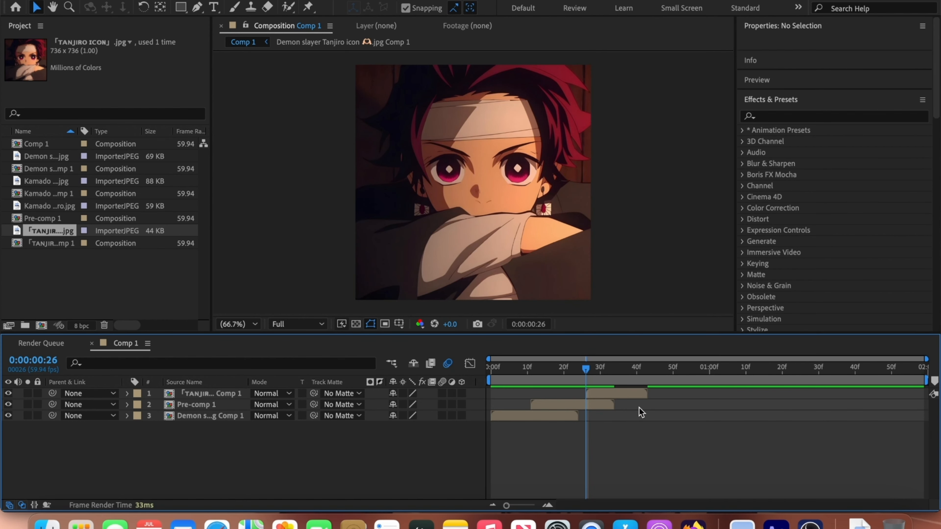
Make both the TANJIRO ICON pre-comp and Pre-comp 1 3D layers.
click(594, 407)
drag(586, 372, 582, 372)
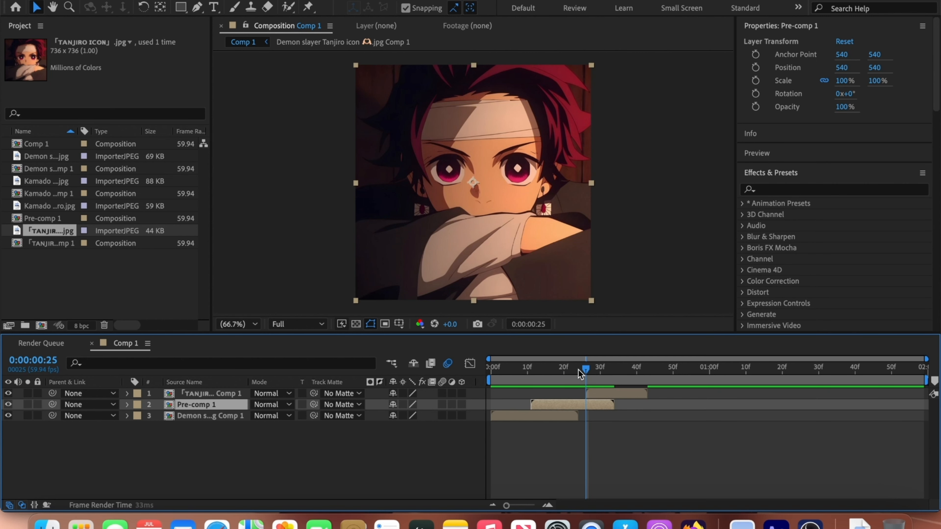
drag(582, 371, 575, 373)
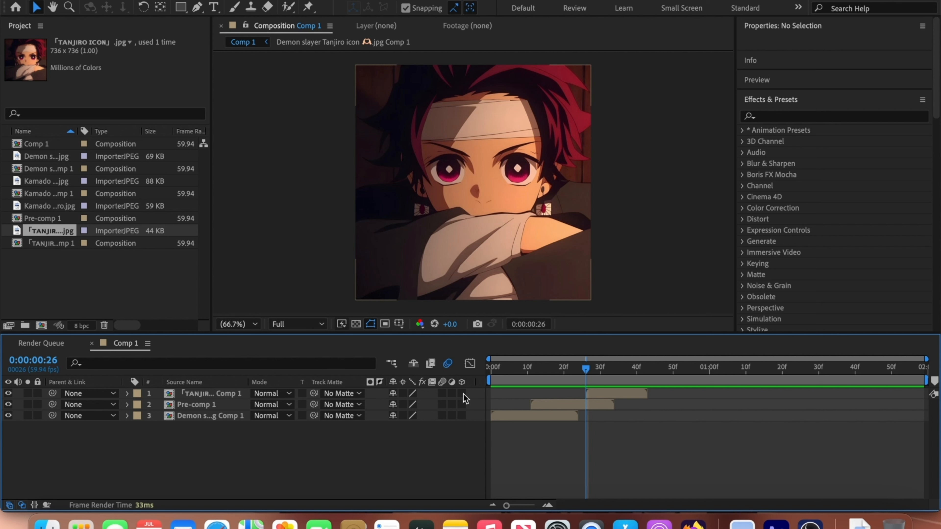
click(591, 392)
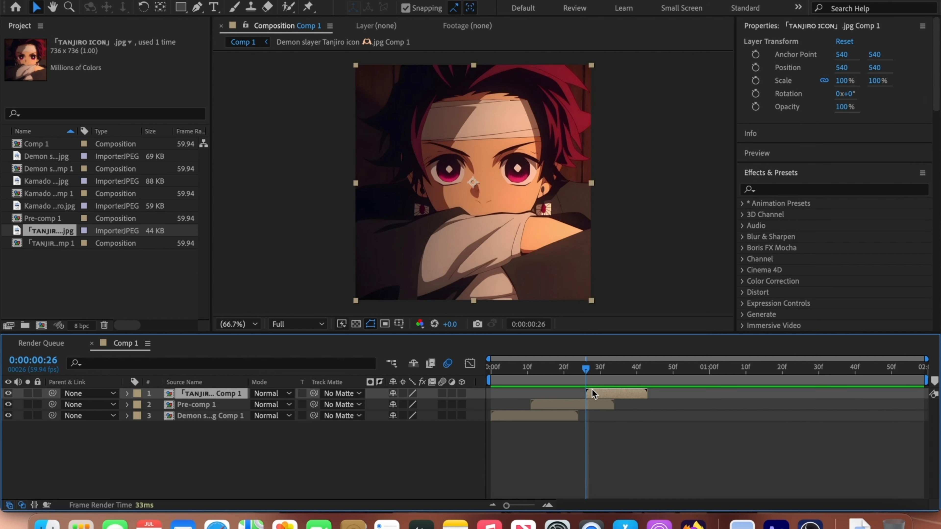
click(462, 393)
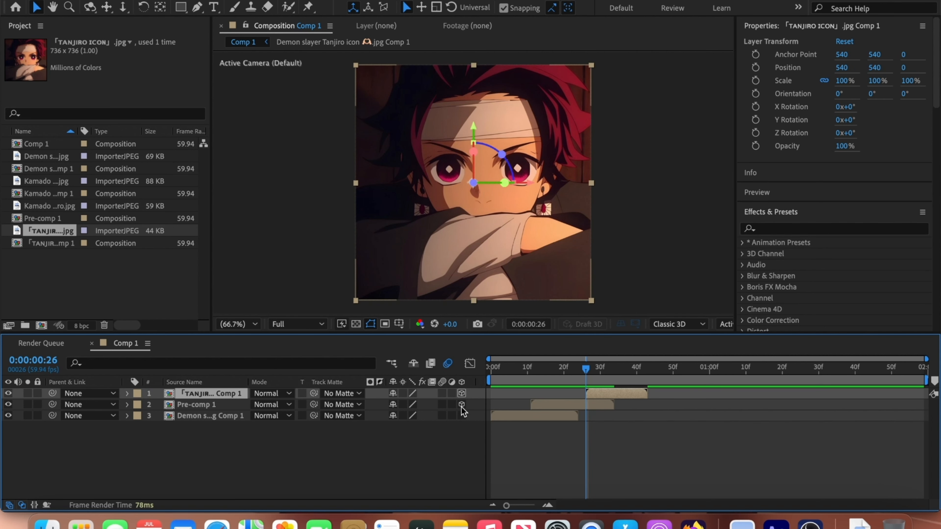
click(462, 405)
Add a Y Rotation keyframe to Pre-comp 1 at about frame 27 and shift the TANJIRO ICON pre-comp's start to frame 34.
click(591, 405)
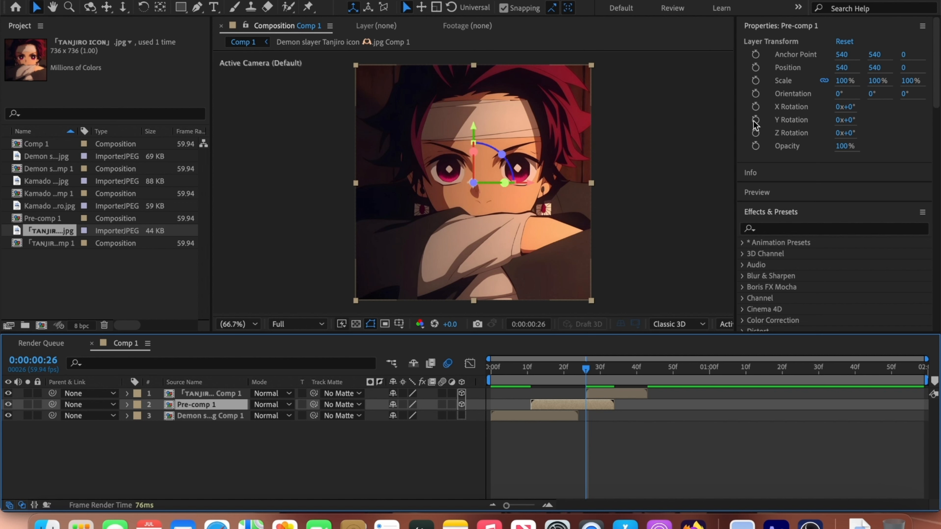
click(755, 120)
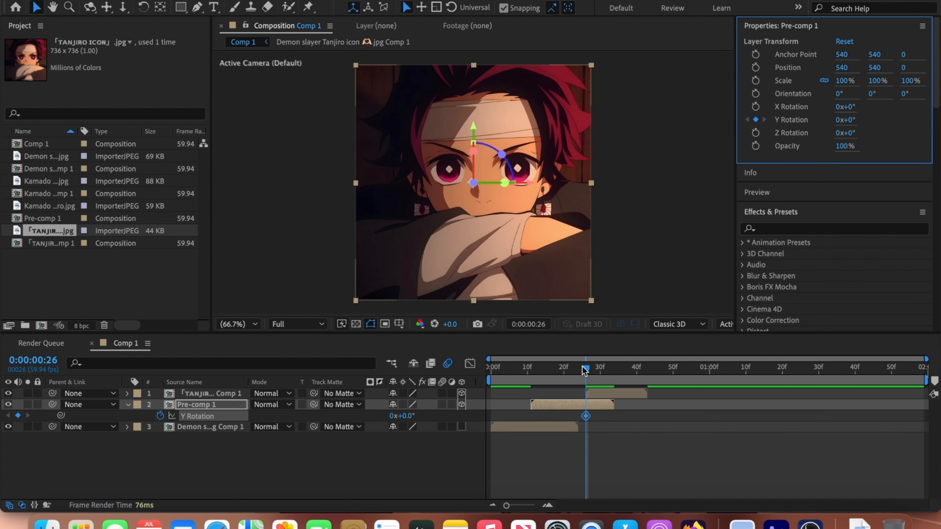
drag(584, 370, 579, 368)
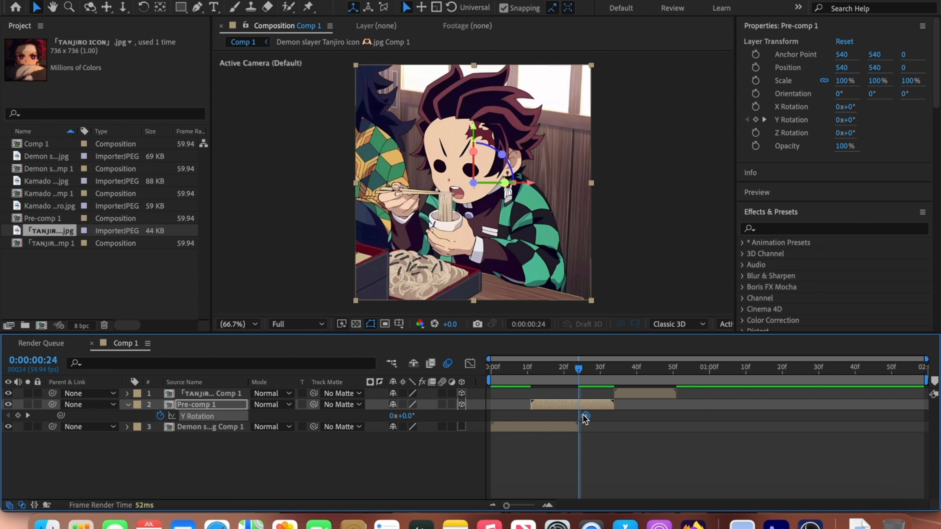
drag(583, 415, 587, 416)
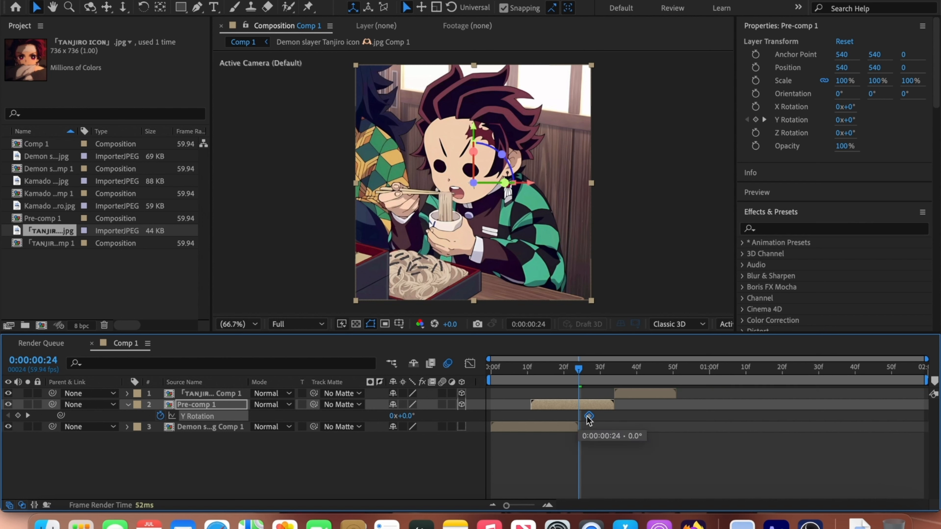
Set Pre-comp 1's Y Rotation to 90° at frame 34.
drag(592, 369, 613, 369)
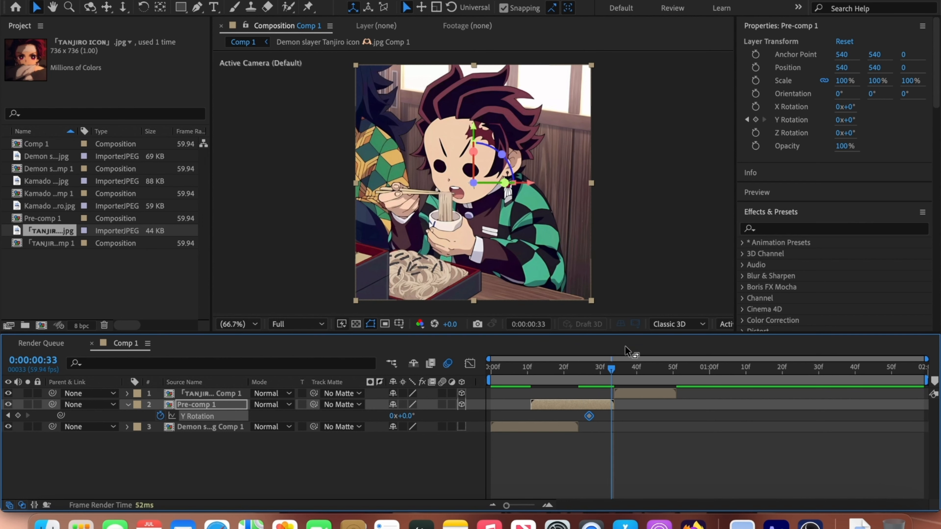
click(614, 366)
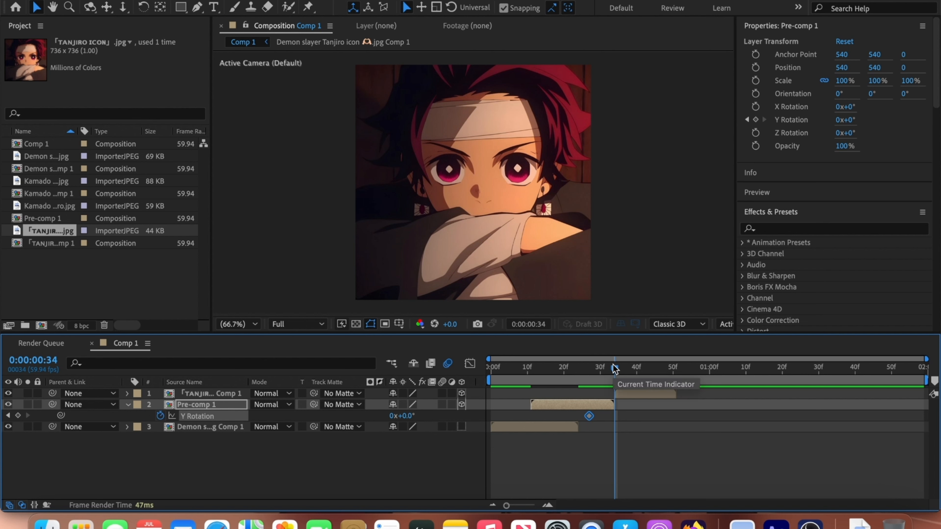
click(854, 120)
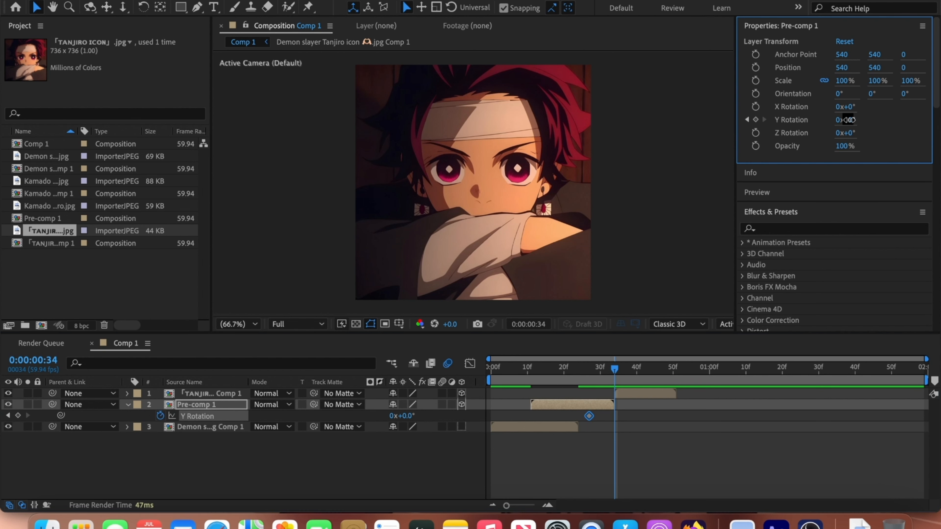
key(Return)
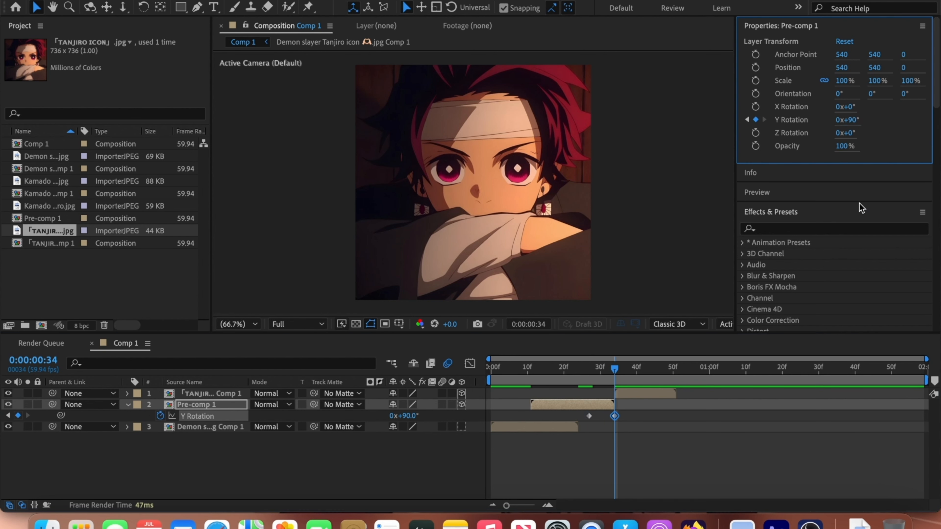
click(633, 434)
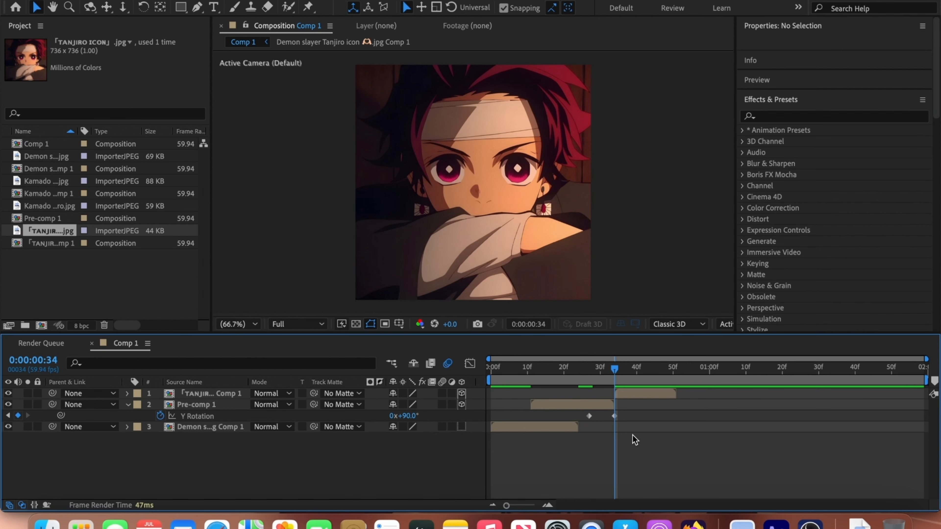
Apply Easy Ease to both Y Rotation keyframes of Pre-comp 1 and select the TANJIRO ICON pre-comp.
click(589, 416)
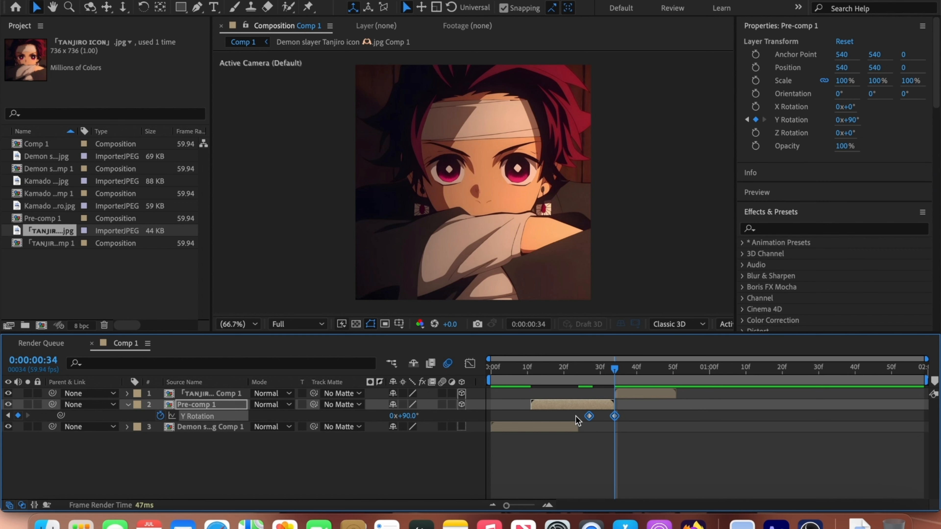
right_click(616, 419)
mouse_move(635, 492)
click(545, 414)
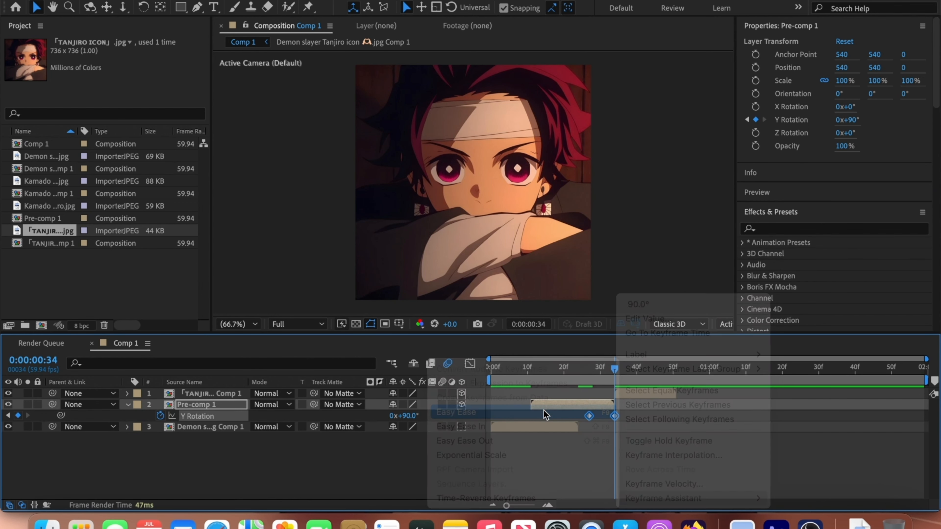
click(620, 392)
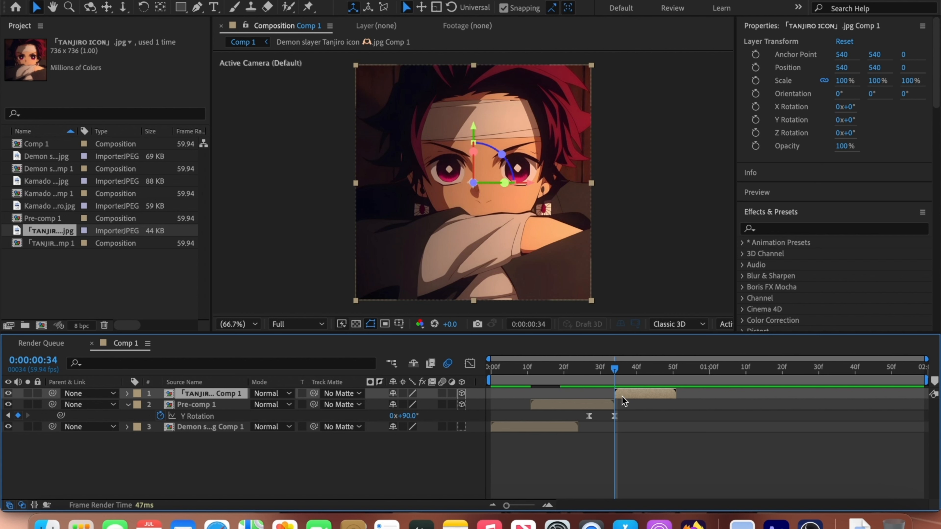
click(756, 119)
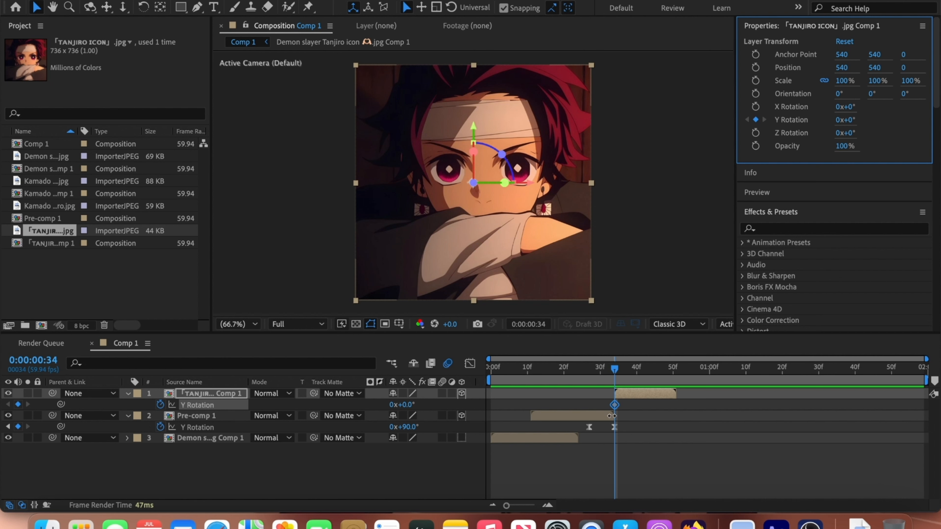
drag(616, 406, 645, 407)
click(756, 118)
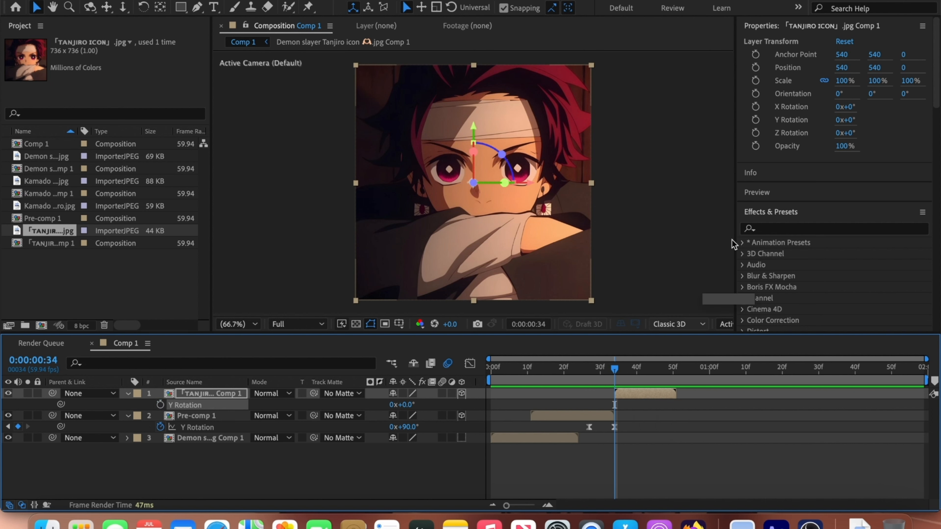
Add a Y Rotation keyframe of 270° to the TANJIRO ICON pre-comp at frame 34.
click(755, 120)
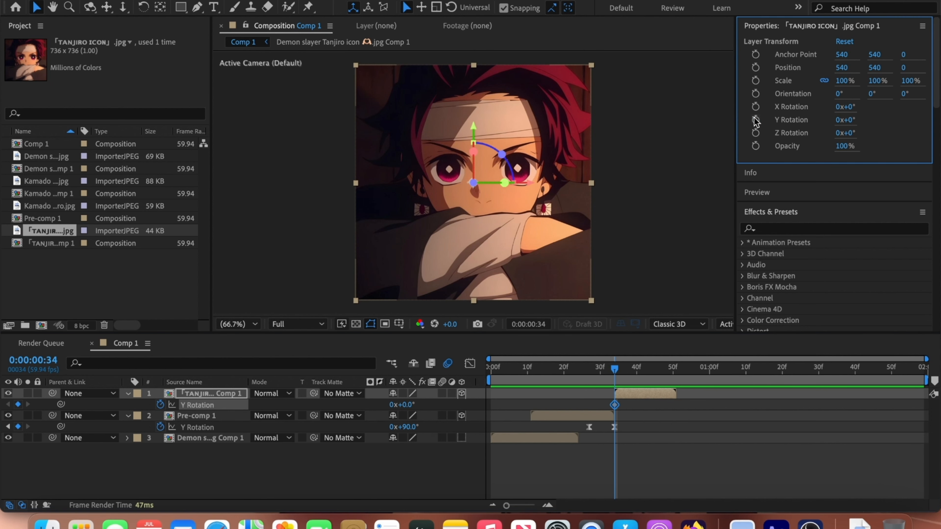
click(852, 120)
key(Return)
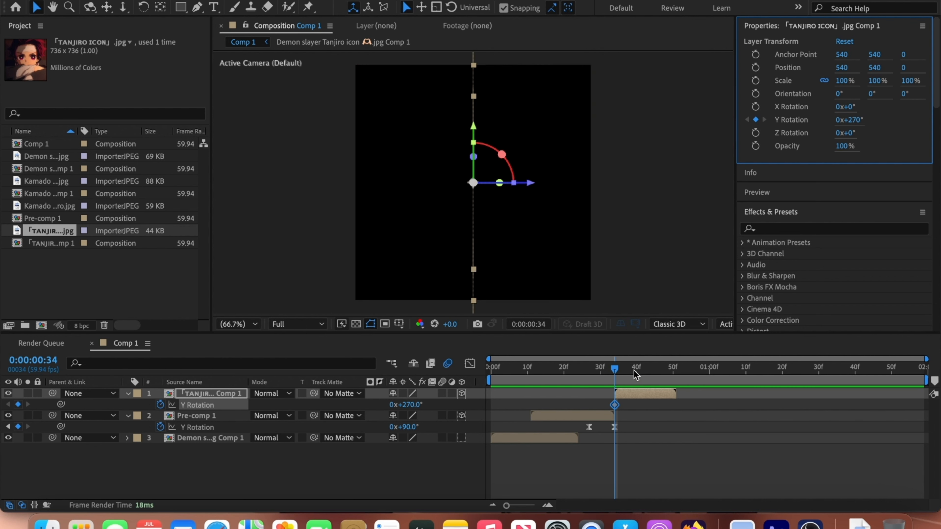
Set the TANJIRO ICON pre-comp's Y Rotation to 360° at frame 42 and collapse the animated properties of the layers.
drag(634, 371, 645, 373)
click(852, 120)
text(360)
key(Return)
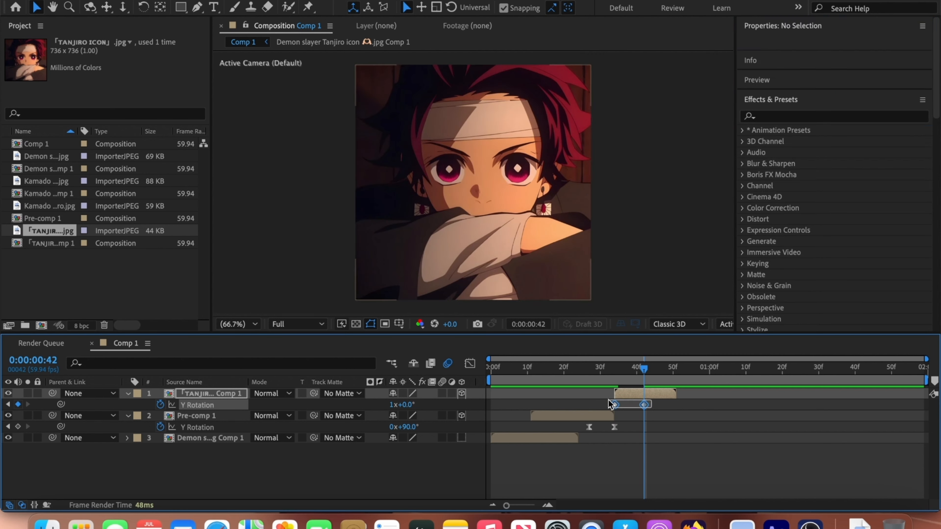
click(572, 405)
key(u)
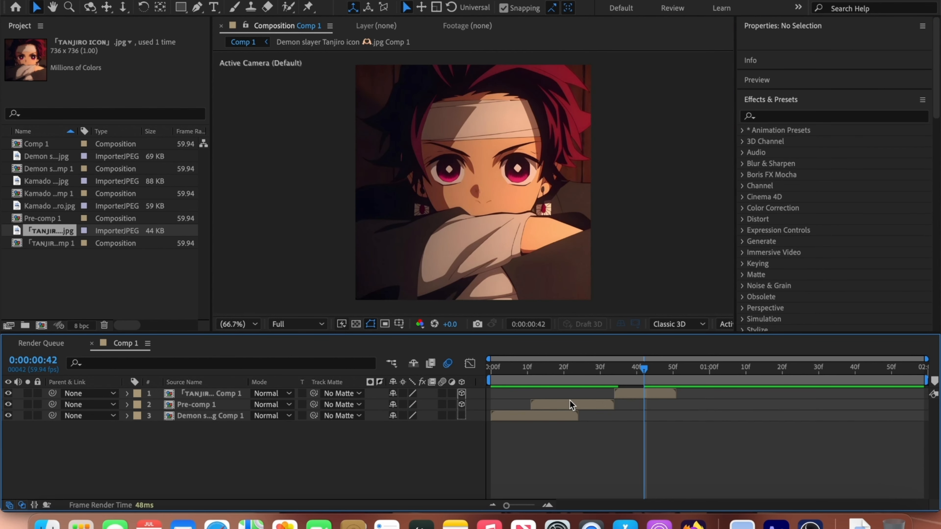
Enable motion blur for the TANJIRO ICON pre-comp and Pre-comp 1, and scrub back through the flip transition.
click(442, 393)
click(442, 404)
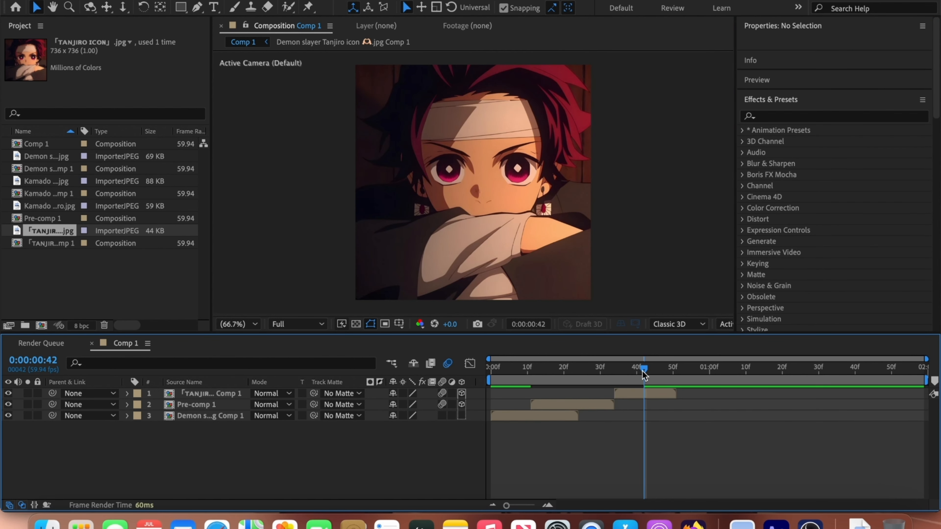
drag(644, 369, 598, 375)
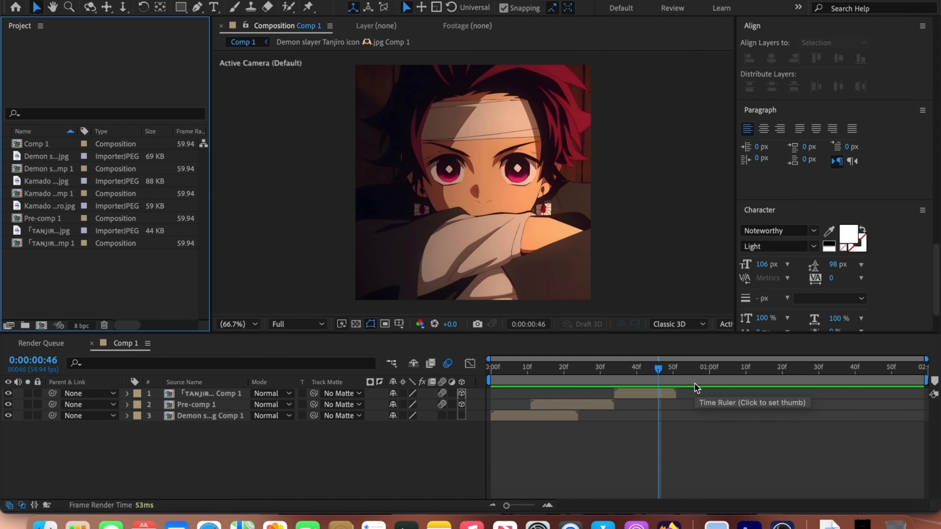
Import the 「TANJIRO ICON」 -2.jpg image and place it as the top layer of Comp 1, starting at frame 46.
double_click(163, 273)
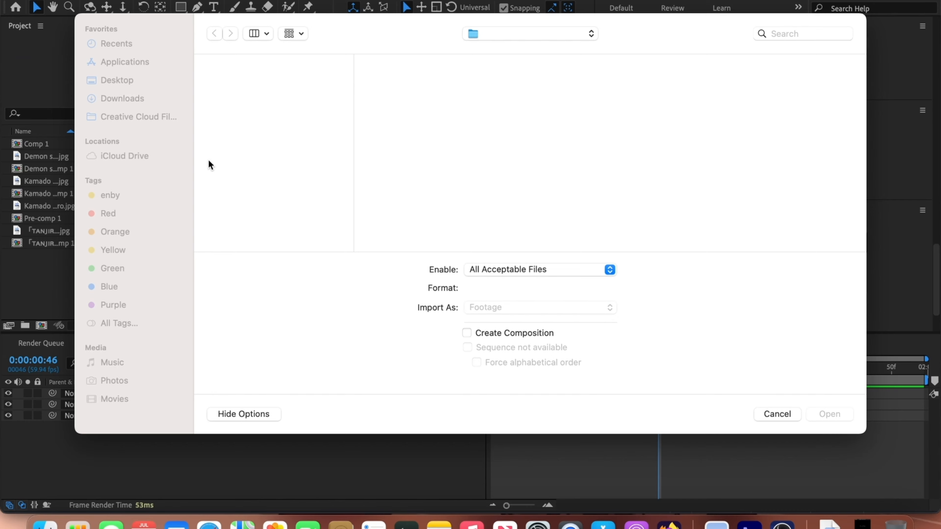
drag(50, 231, 674, 395)
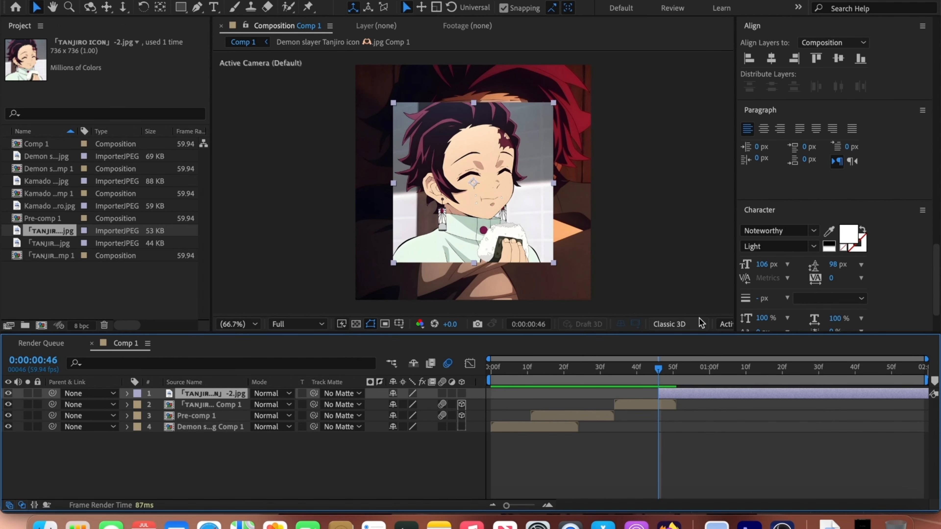
Scale the TANJIRO ICON -2 layer to 148% and trim and shift it to run from frame 43 to about frame 62.
scroll(933, 210, up, 3)
drag(933, 205, 901, 40)
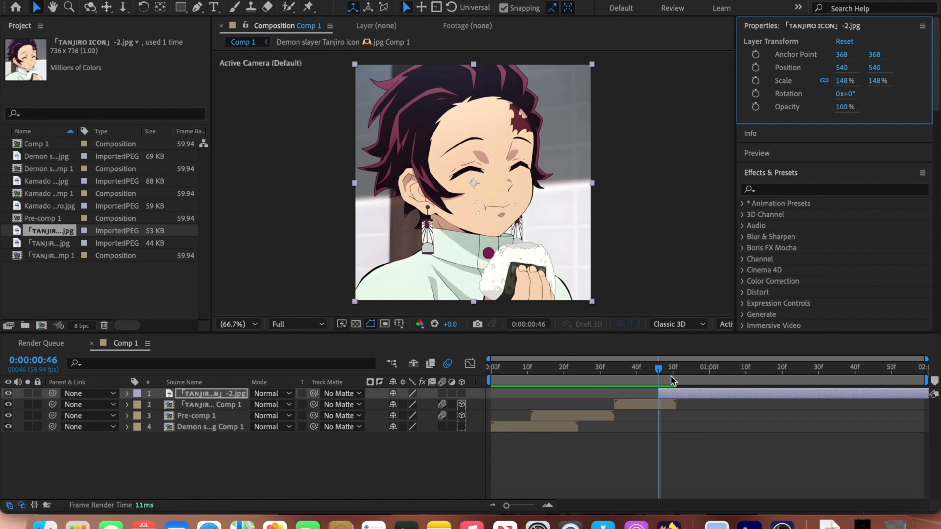
drag(657, 376, 718, 375)
key(i)
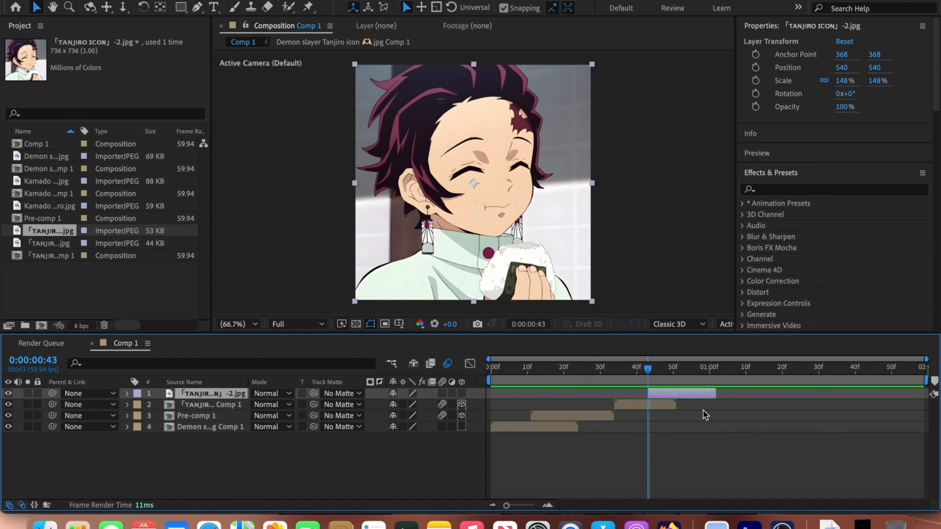
Pre-compose the TANJIRO ICON -2 layer with its attributes and shift the pre-comp to start at frame 49.
right_click(672, 397)
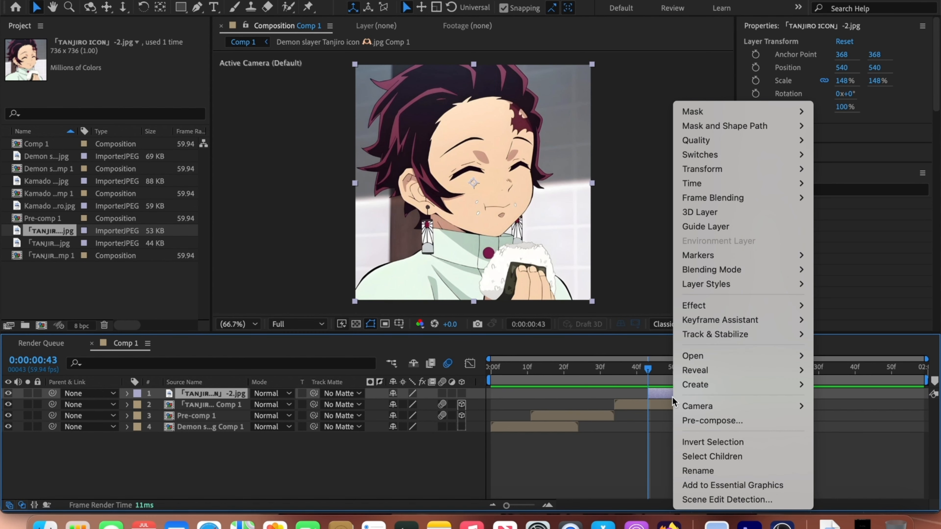
click(712, 420)
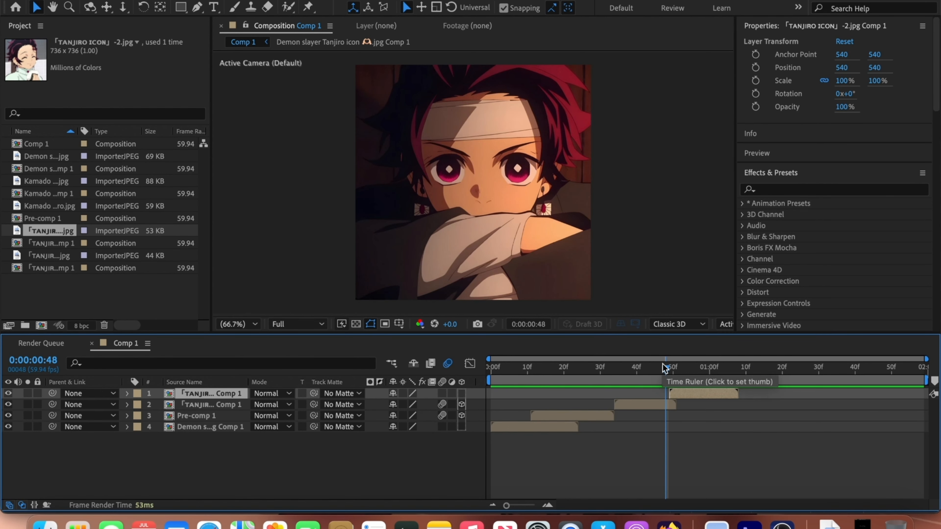
click(665, 372)
drag(667, 375, 669, 375)
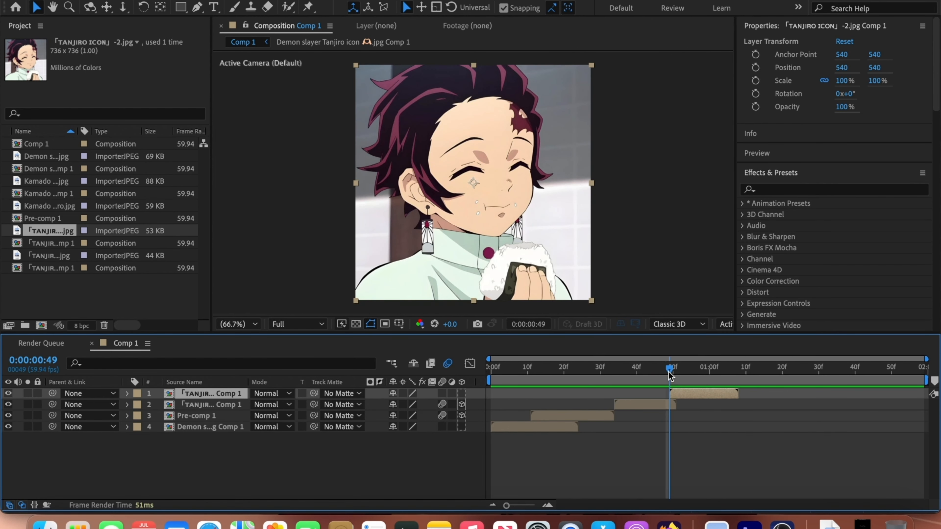
Animate the original TANJIRO ICON pre-comp's X Position from 540 at frame 45 to -540 at frame 51.
click(667, 405)
click(756, 67)
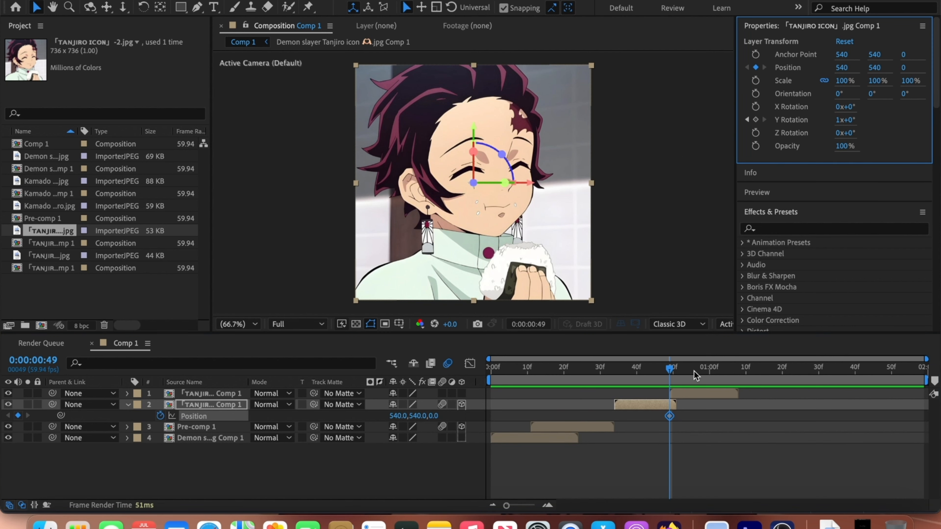
key(equal)
key(equal)
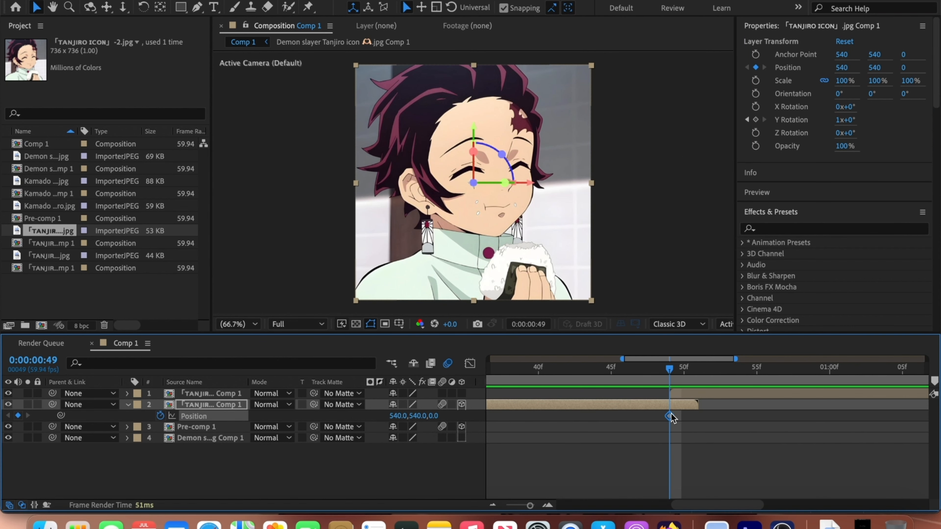
drag(672, 418, 512, 416)
click(404, 416)
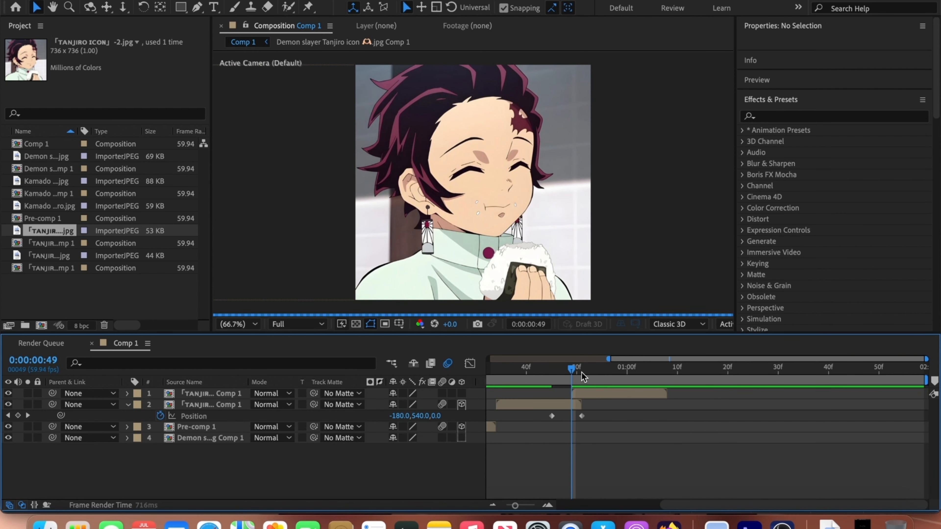
Duplicate the TANJIRO ICON -2 pre-comp at frame 51 so that the upper copy starts there.
click(581, 373)
click(579, 403)
click(580, 395)
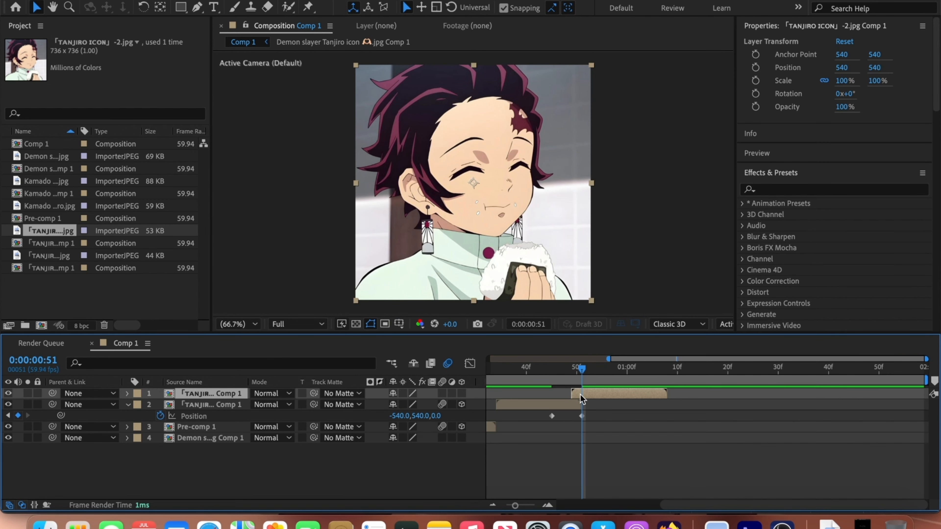
key(super+d)
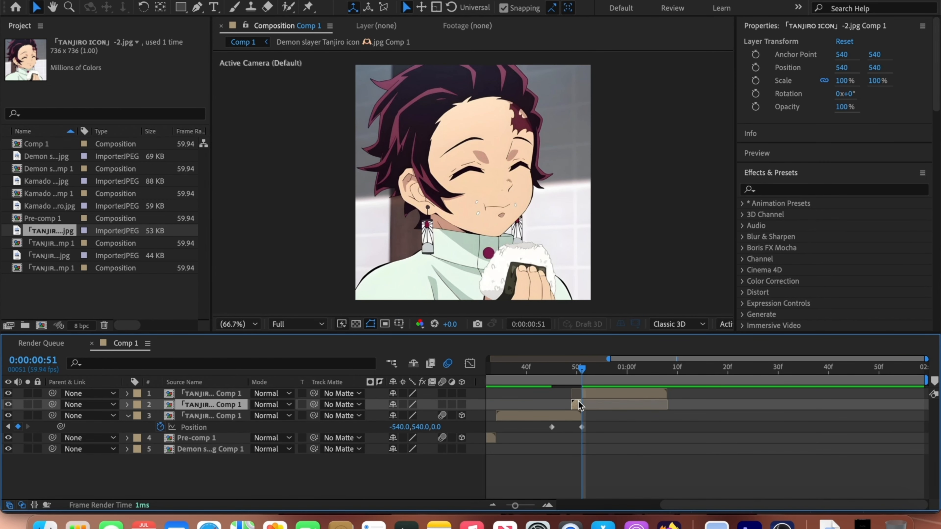
Freeze the lower TANJIRO ICON -2 copy as a still frame and make it span frames 45 to 51.
right_click(578, 405)
mouse_move(667, 183)
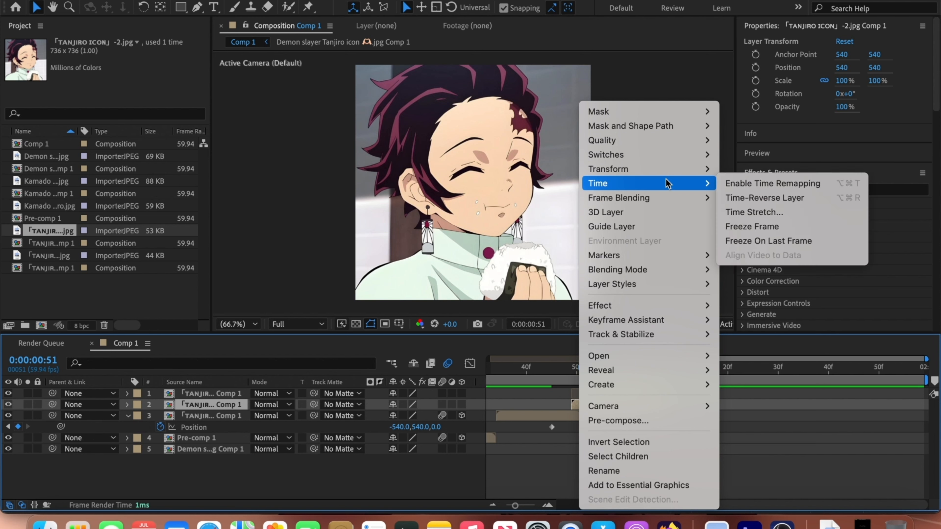
click(756, 228)
drag(568, 405, 551, 407)
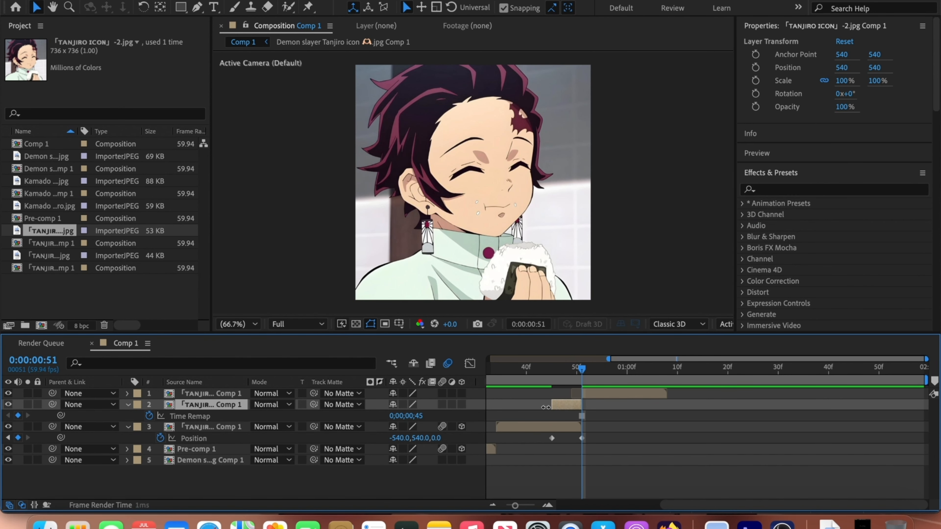
Animate the frozen copy's X Position from 1620 at frame 45 to 540 at frame 51.
click(551, 383)
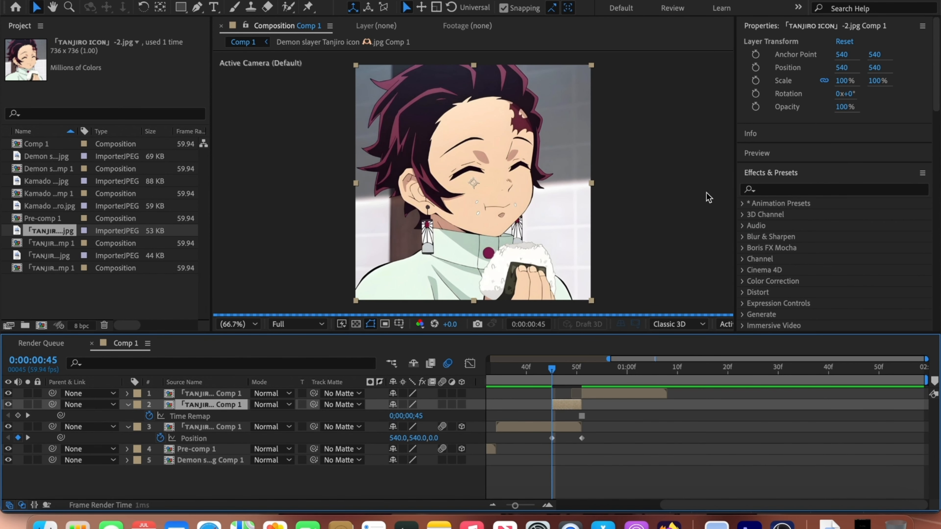
click(756, 67)
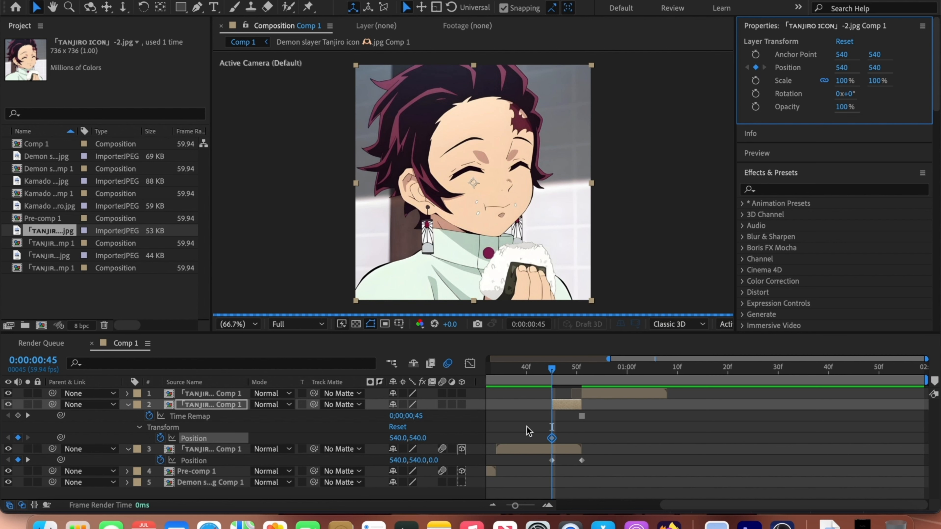
drag(552, 439, 581, 439)
click(577, 407)
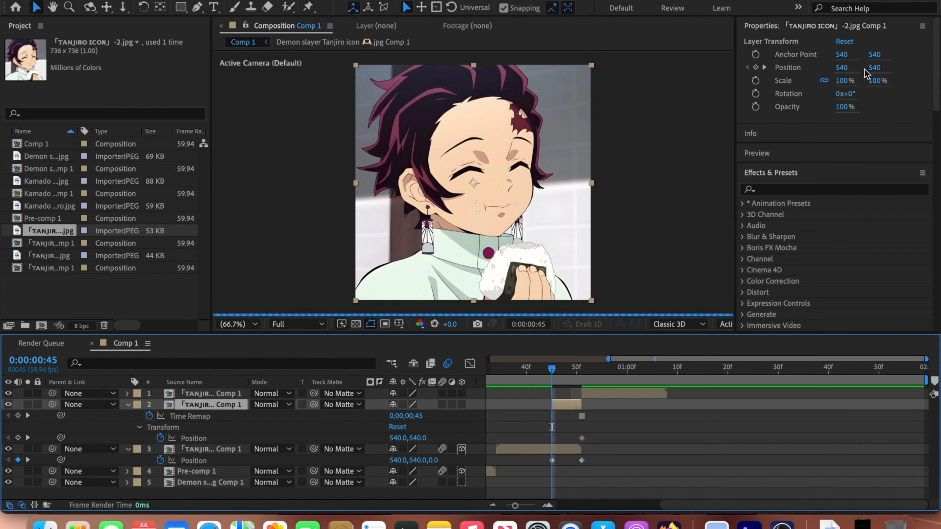
click(844, 67)
text(1620)
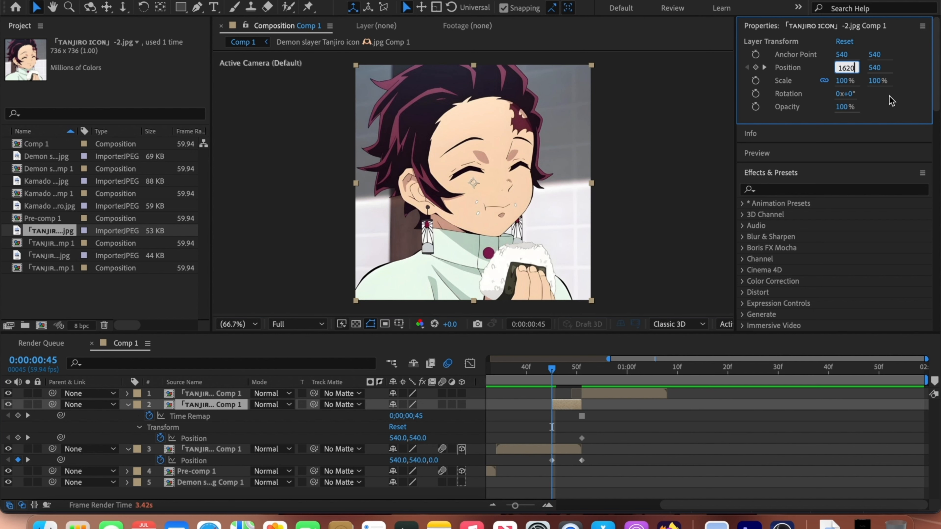
key(Return)
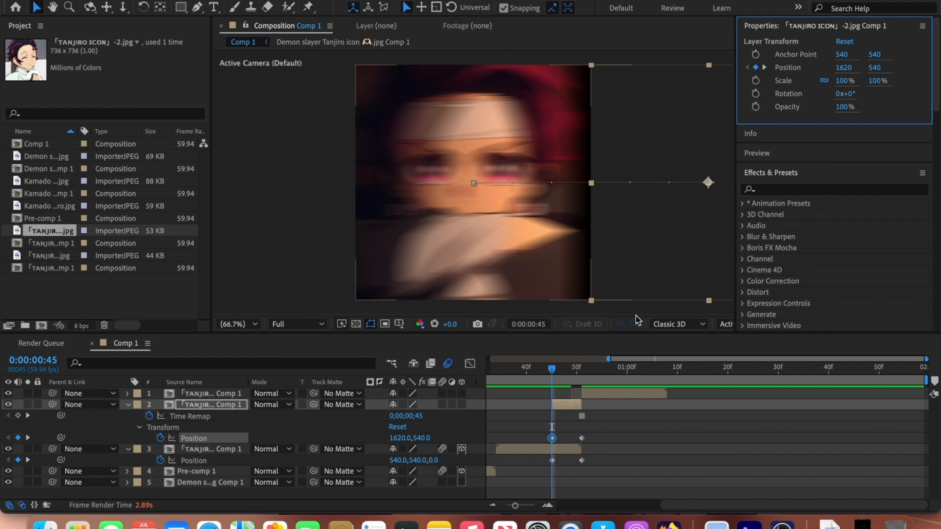
Ease the Position keyframes of both sliding pre-comps, and enable motion blur for the frozen copy.
drag(600, 441, 554, 459)
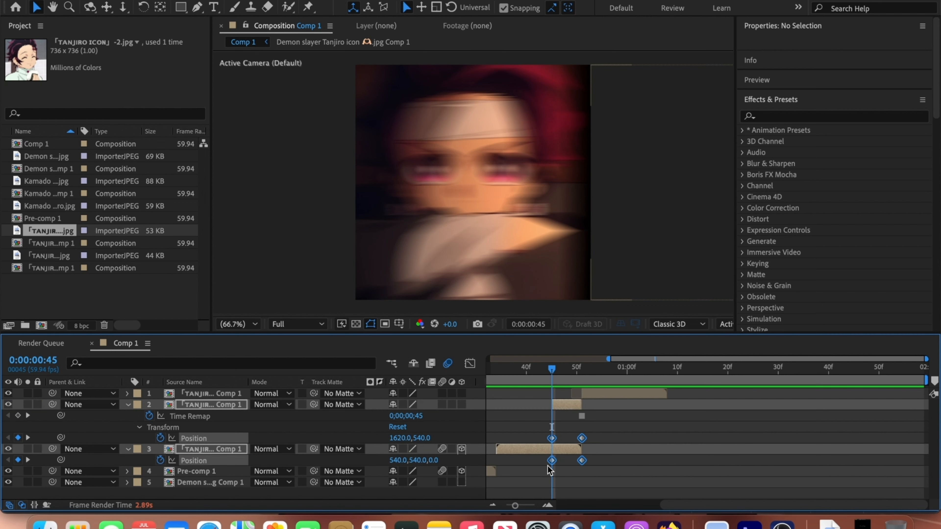
right_click(553, 461)
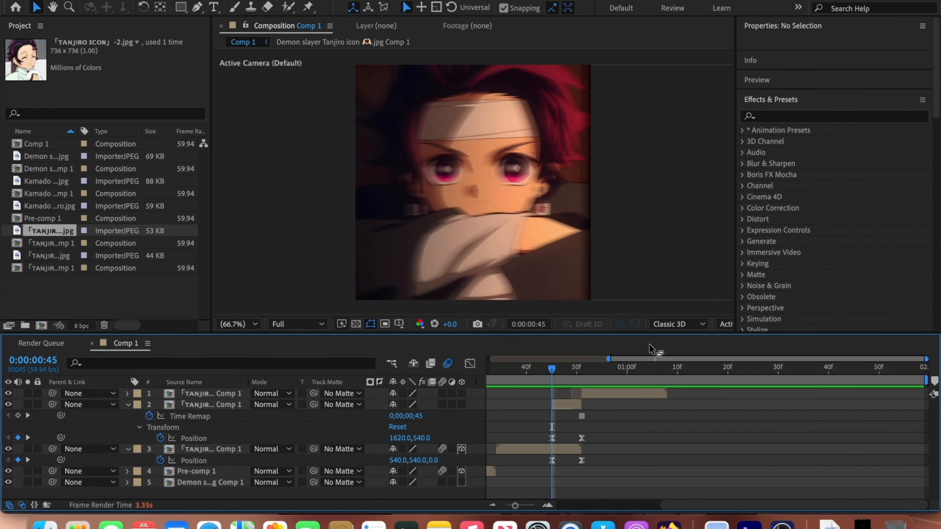
click(443, 404)
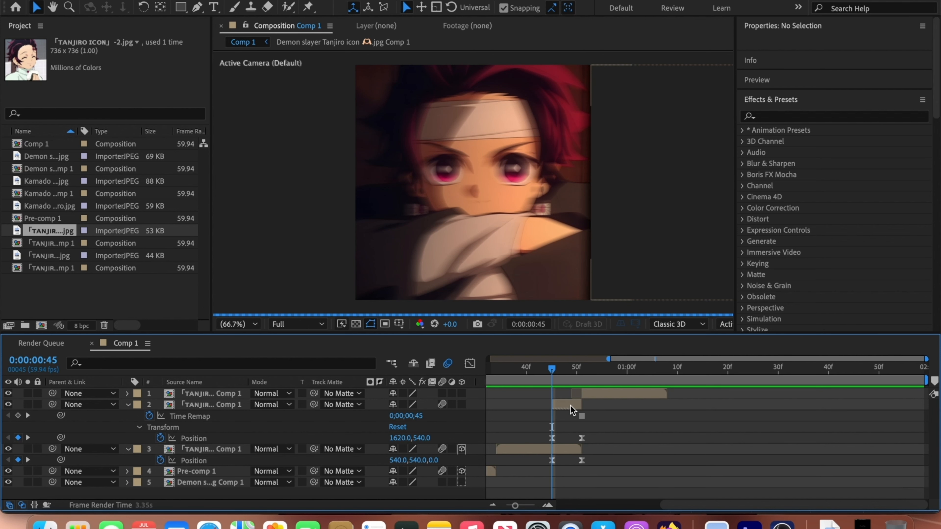
key(u)
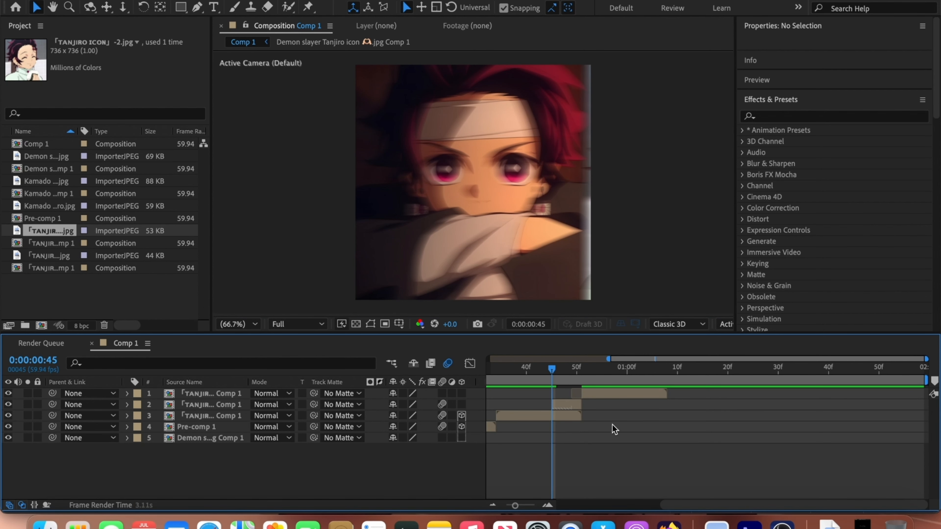
key(space)
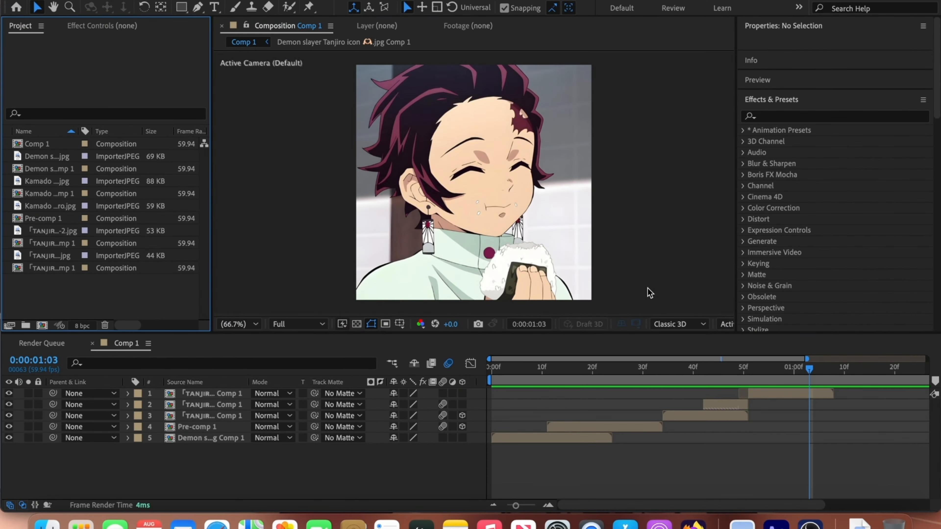
Add the Tanjiro pfp V.jpg image as the top layer, scale it to fill the frame and pre-compose it.
double_click(159, 288)
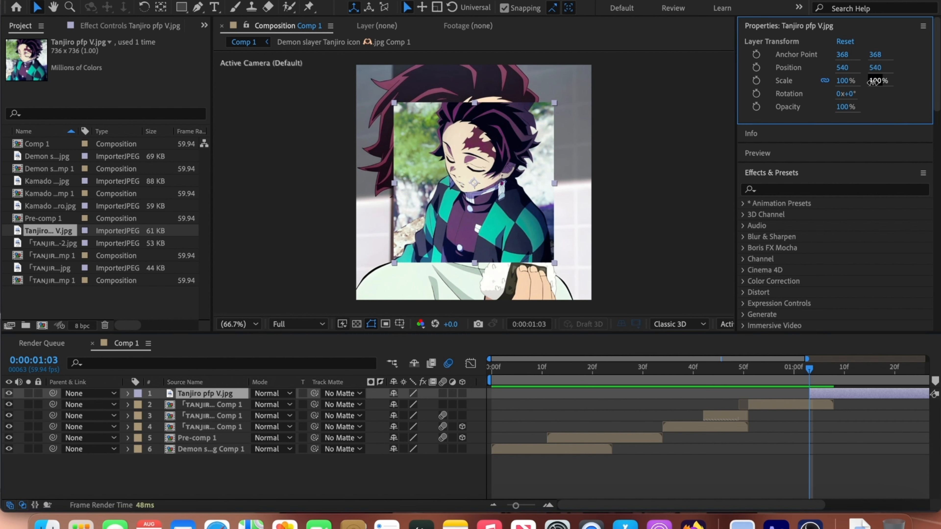
drag(881, 81, 906, 81)
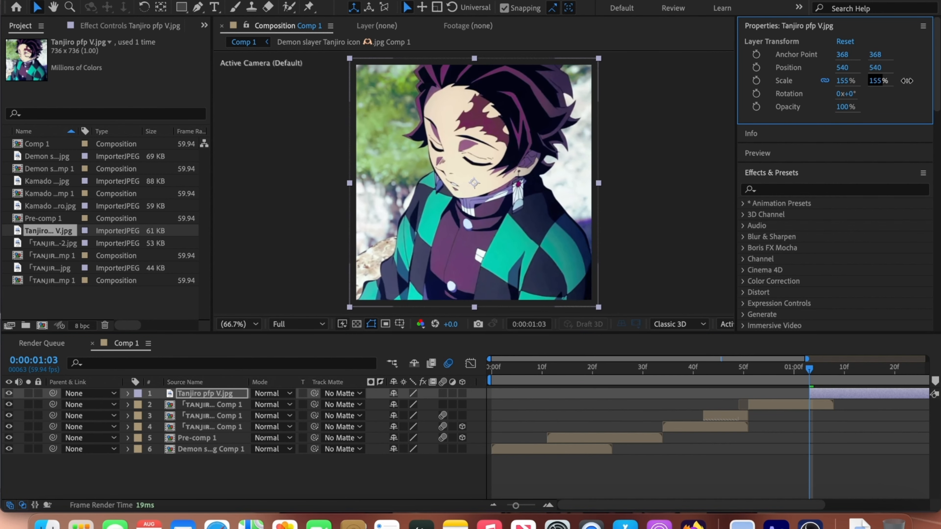
key(super+shift+c)
click(572, 336)
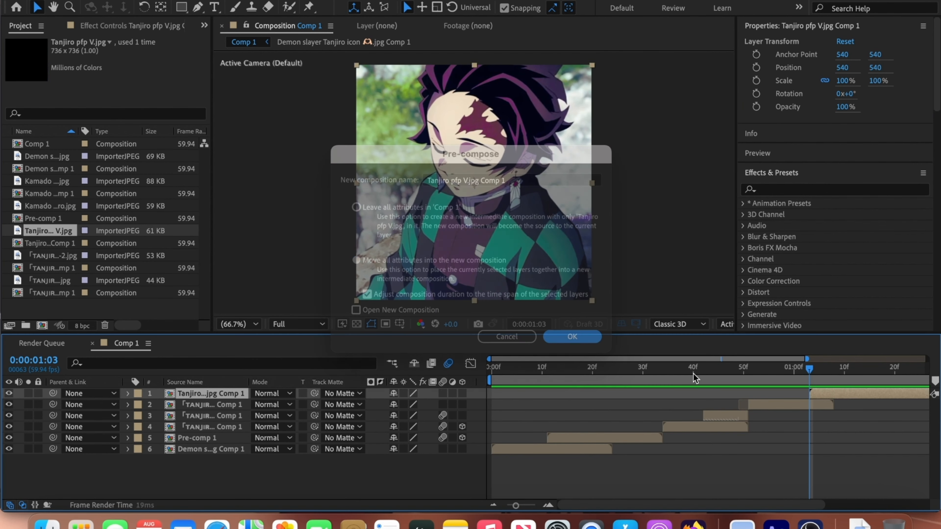
Shift the Tanjiro pfp V pre-comp to start at 0:00:01:02.
mouse_move(809, 370)
mouse_down()
mouse_move(782, 371)
mouse_move(793, 370)
mouse_up()
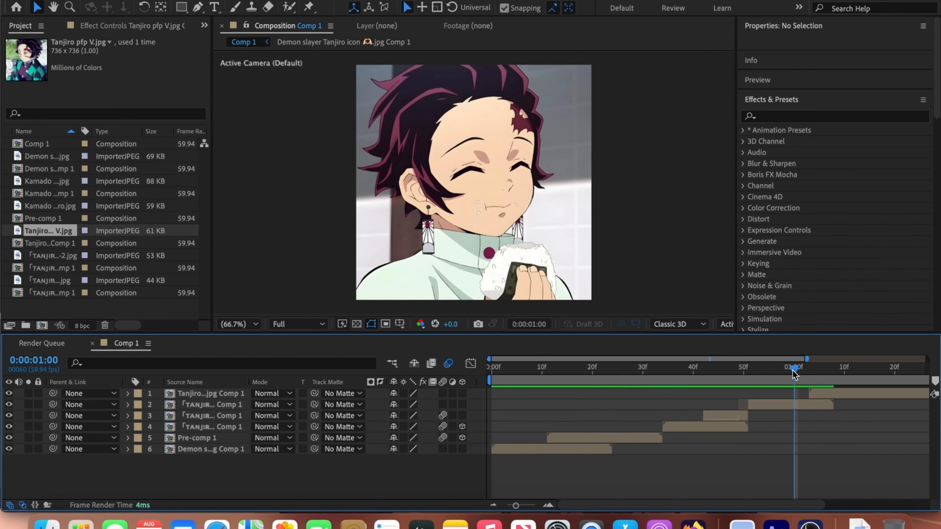
drag(837, 396, 830, 398)
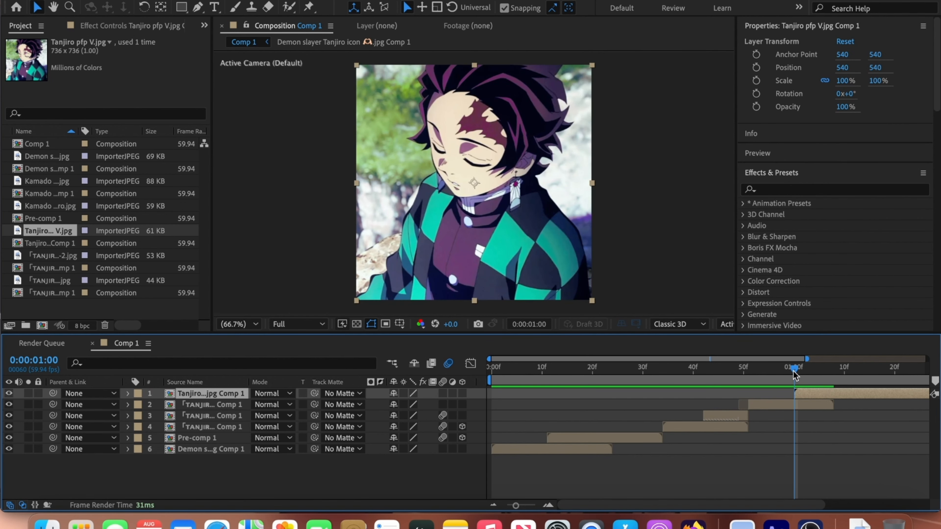
mouse_move(794, 371)
mouse_down()
mouse_move(774, 373)
mouse_move(793, 373)
mouse_move(784, 379)
mouse_up()
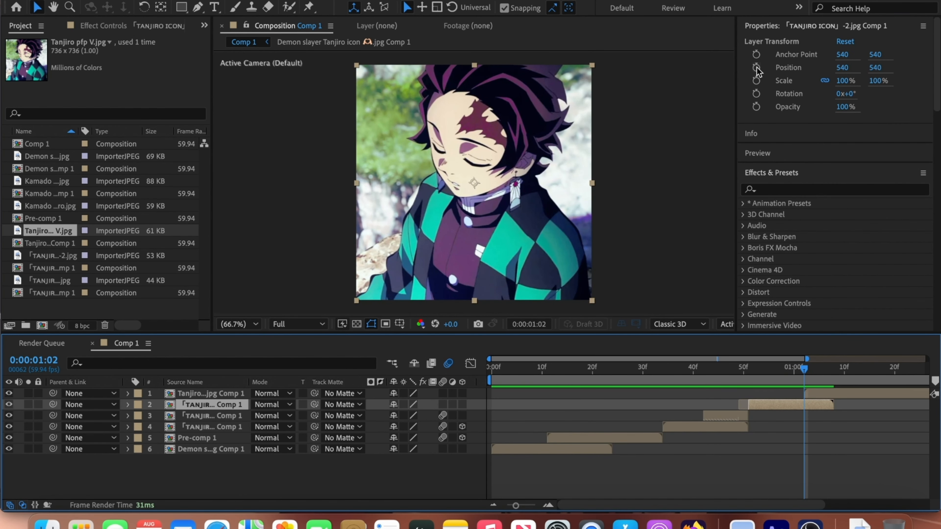
Add a Position keyframe at 540, 540 to the upper TANJIRO ICON -2 pre-comp and place it at frame 52.
click(757, 68)
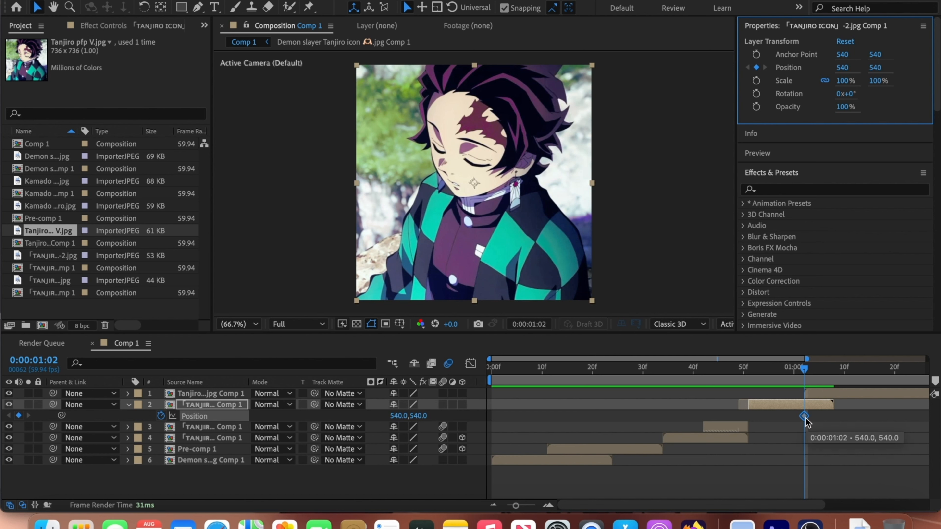
drag(804, 422, 785, 422)
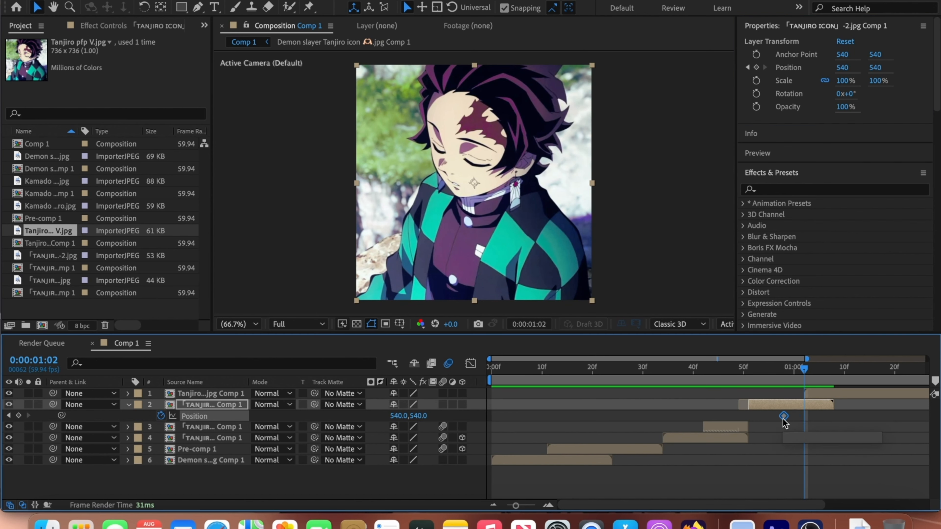
click(547, 506)
drag(725, 418, 624, 417)
mouse_move(719, 372)
mouse_down()
mouse_move(708, 376)
mouse_move(716, 376)
mouse_up()
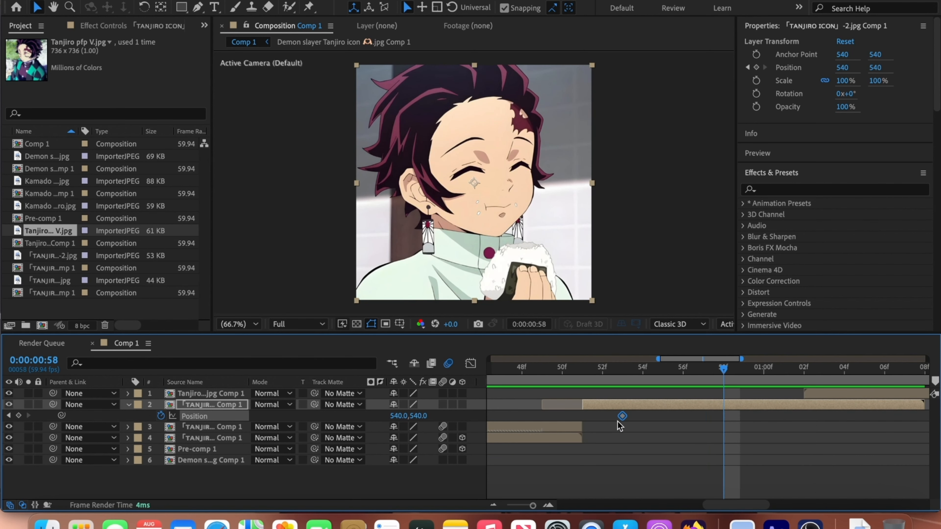
drag(620, 418, 604, 418)
Set the upper TANJIRO ICON -2 pre-comp's X Position to 1081 at frame 57.
drag(684, 388, 706, 392)
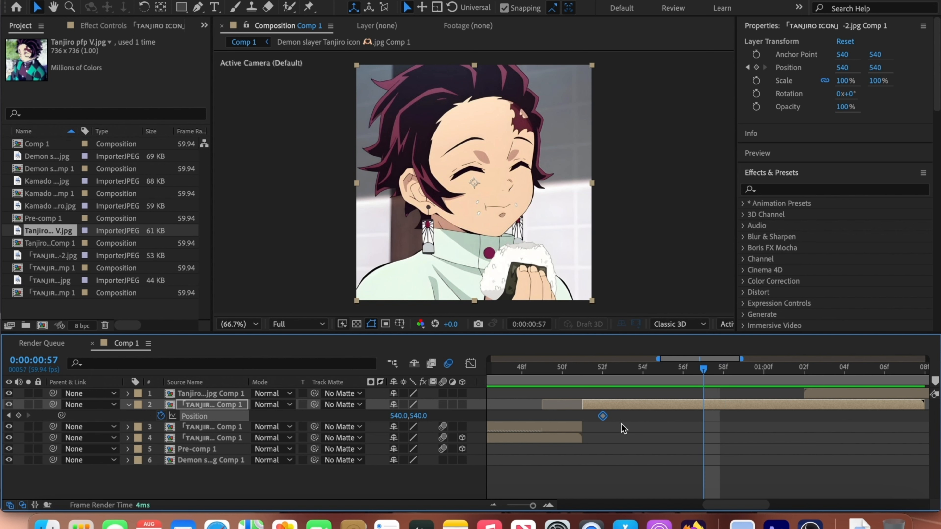
click(609, 425)
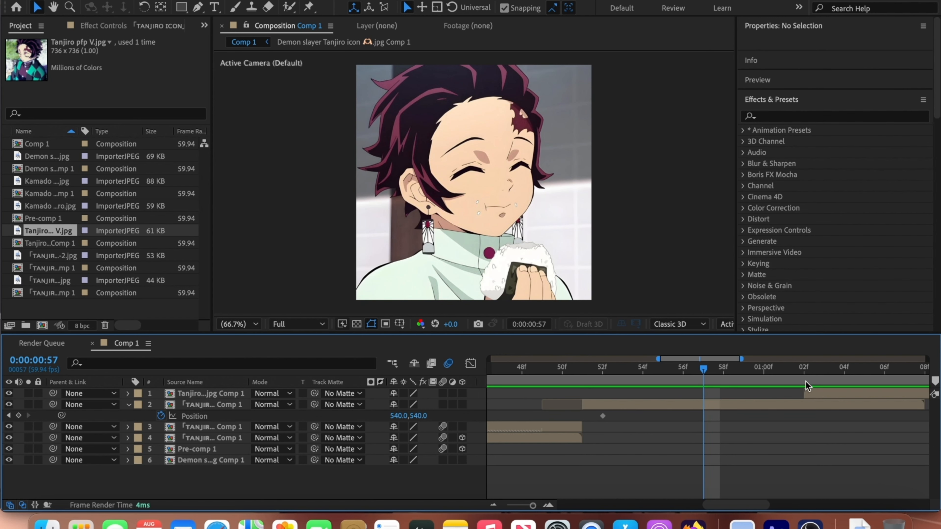
click(802, 405)
drag(842, 67, 937, 3)
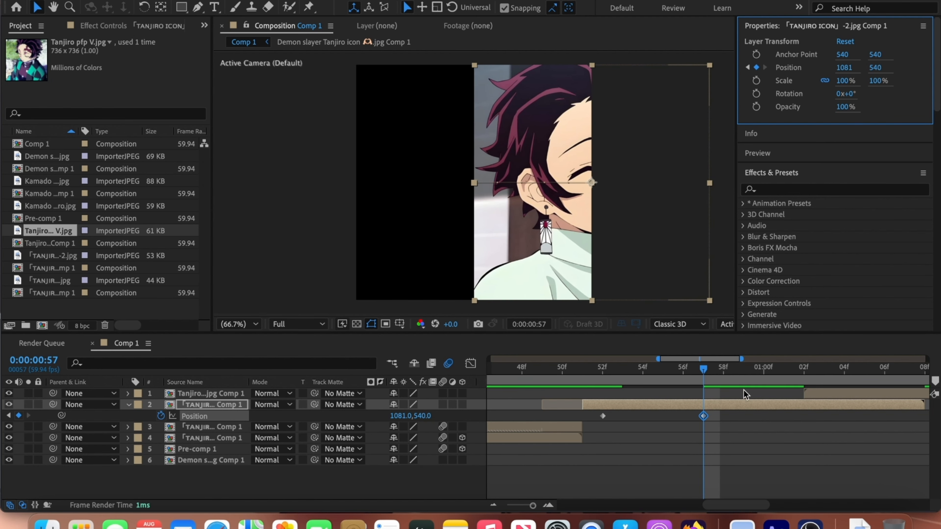
Set the upper TANJIRO ICON -2 pre-comp's X Position to 0 at 0:00:01:01 and deselect the layer.
drag(765, 381, 793, 382)
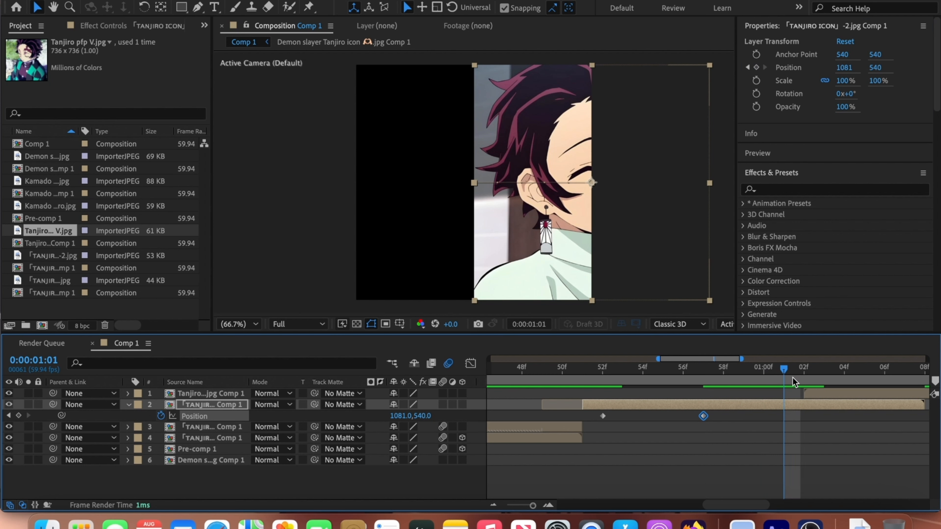
click(844, 67)
text(639)
key(Return)
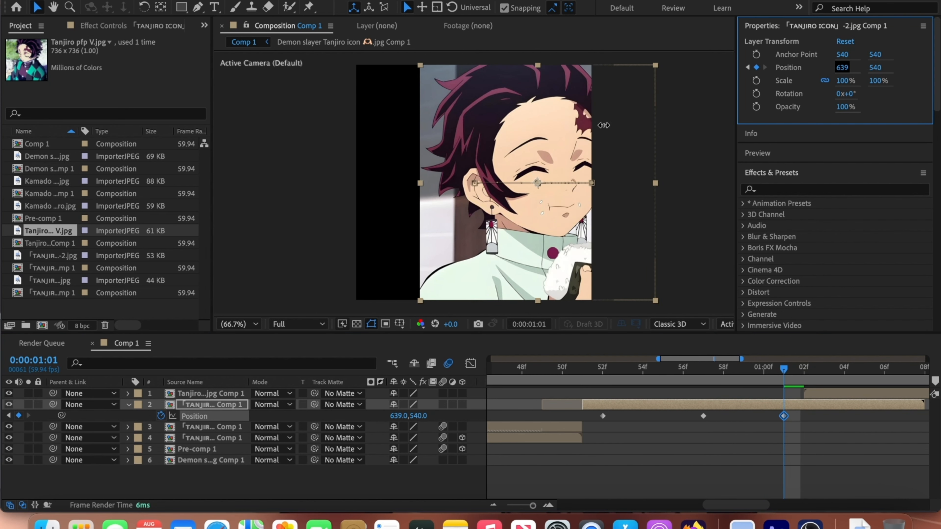
drag(603, 125, 291, 180)
click(791, 426)
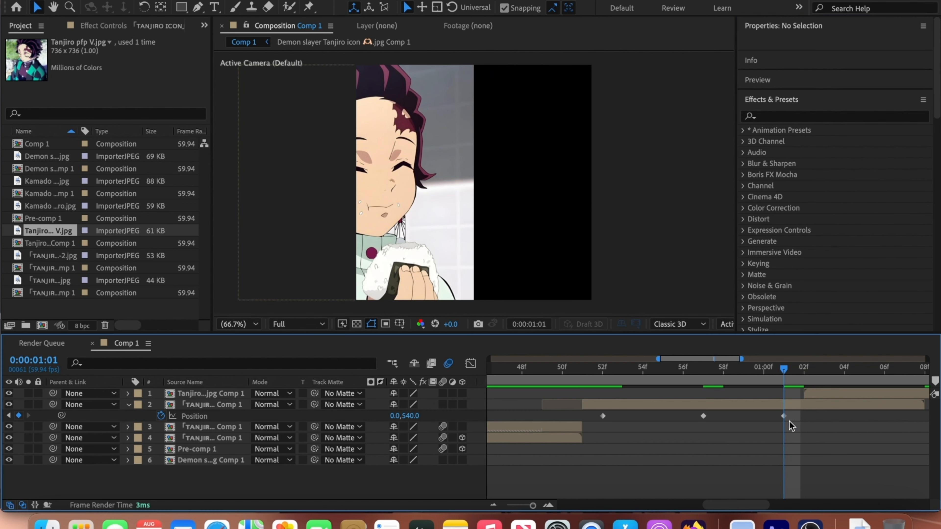
Move the upper TANJIRO ICON -2 pre-comp's last Position keyframe to 0:00:01:02 and apply Easy Ease to all three Position keyframes.
drag(784, 416, 615, 431)
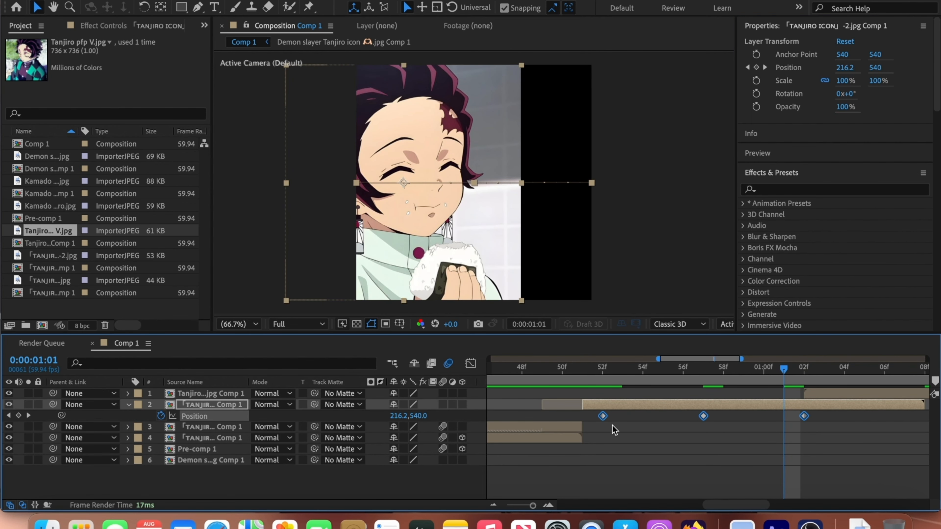
right_click(704, 416)
mouse_move(755, 499)
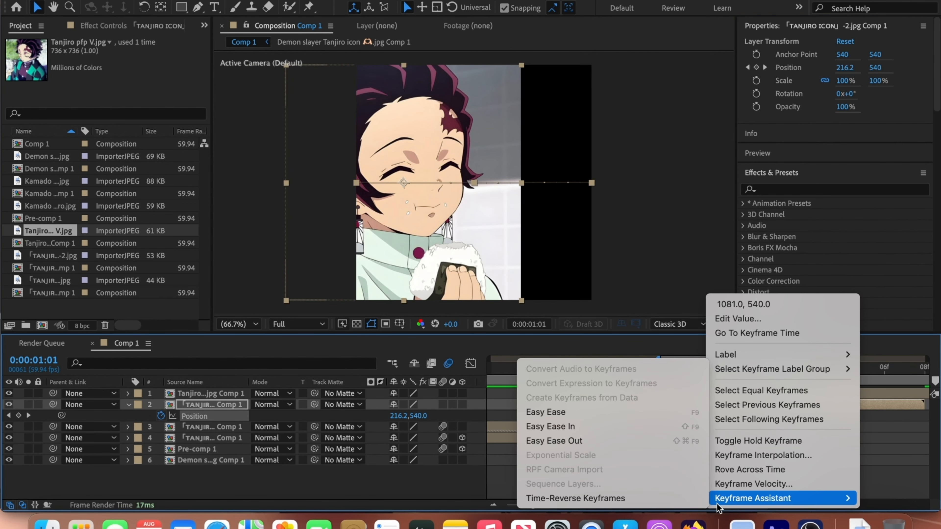
click(651, 411)
Find the Motion Tile effect and apply it to the upper TANJIRO ICON -2 pre-comp.
click(781, 188)
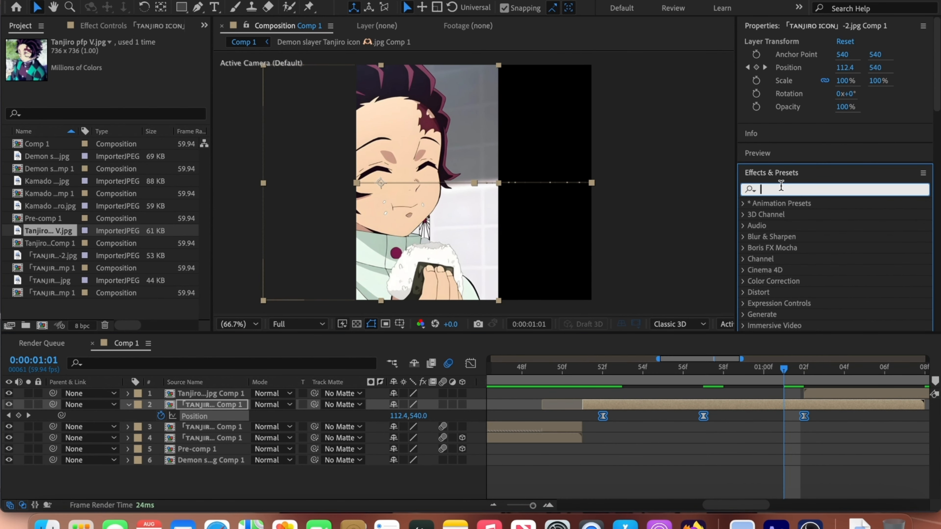
text(m)
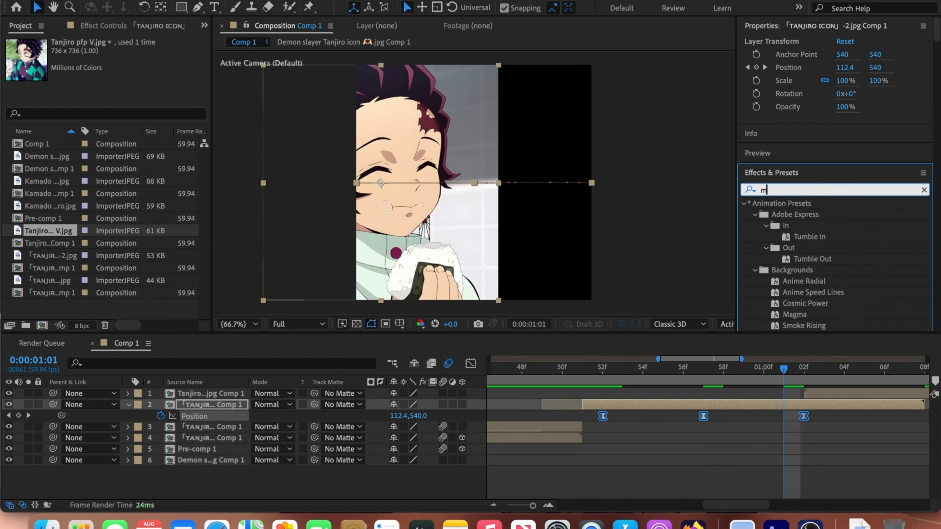
text(otion tile)
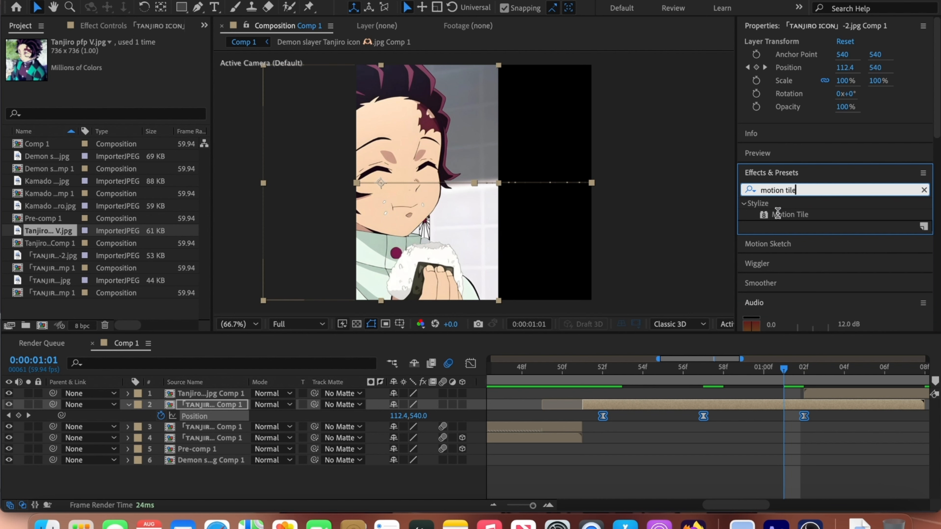
drag(784, 215, 724, 404)
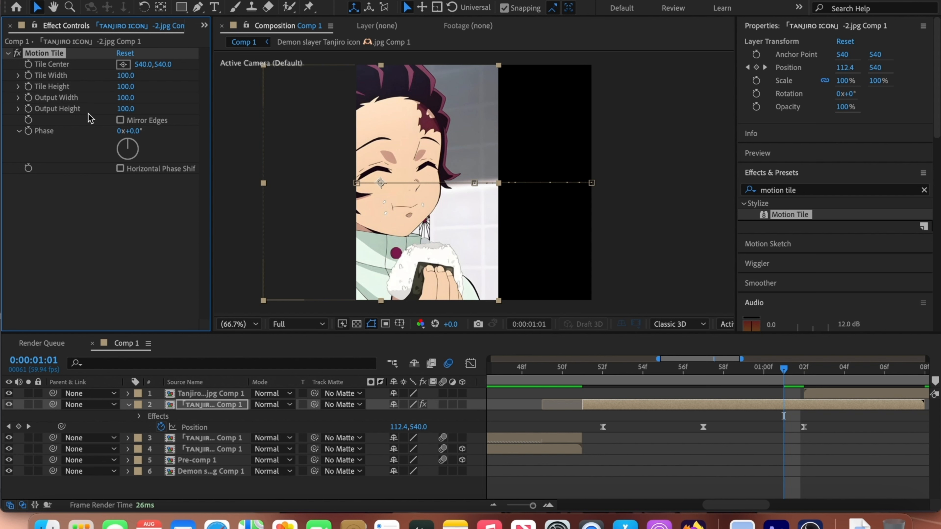
Set Motion Tile's Output Width and Output Height to 250, enable Mirror Edges, and deselect the layer.
click(126, 97)
text(250)
click(124, 109)
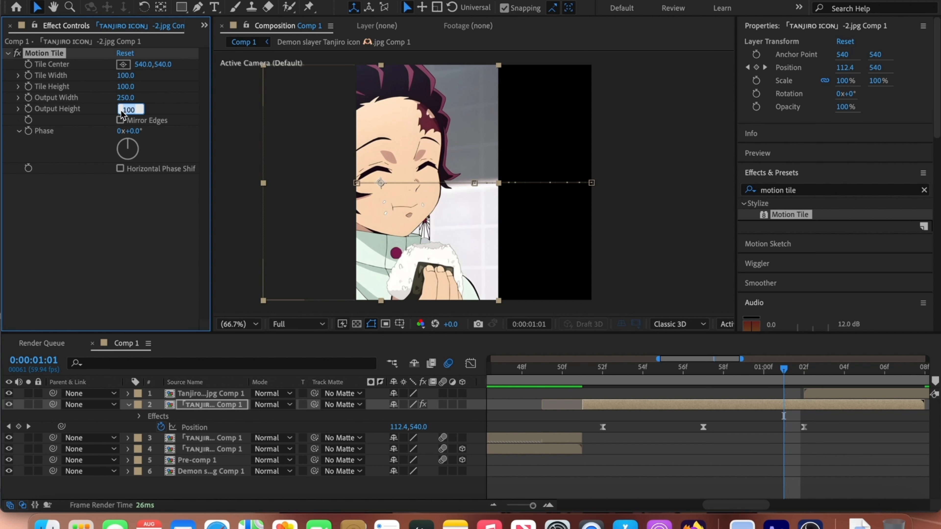
text(250)
click(72, 202)
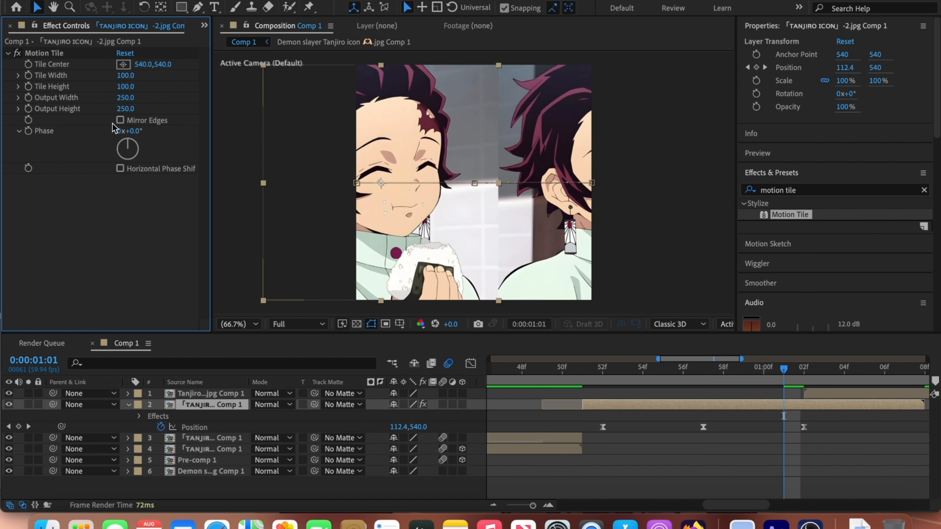
click(121, 121)
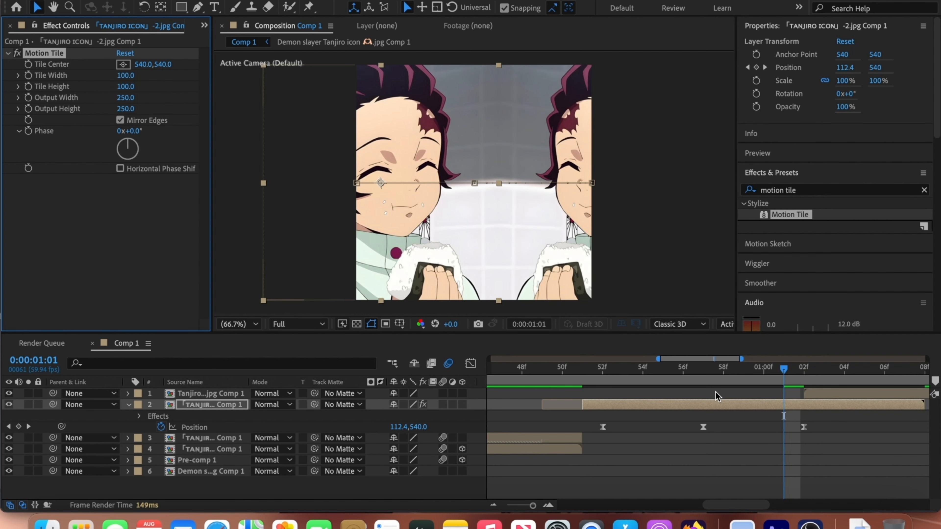
click(751, 480)
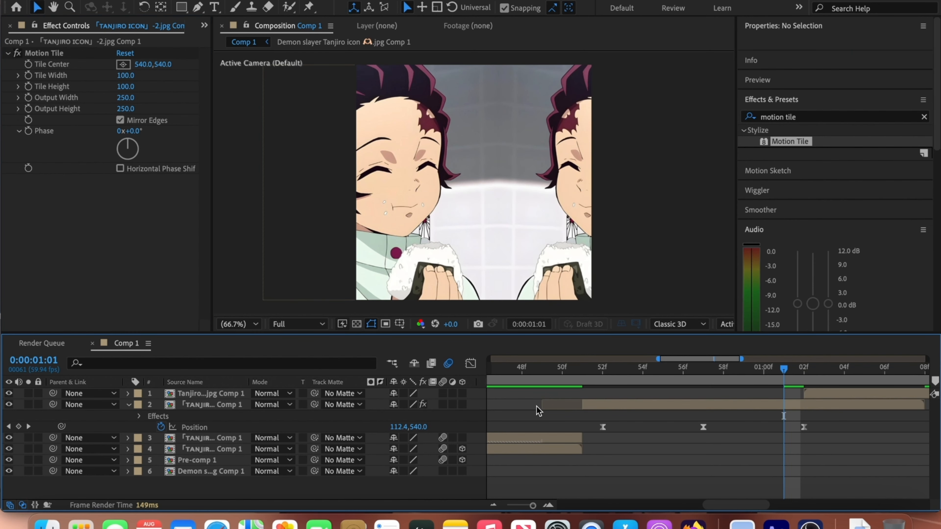
Play back the upper TANJIRO ICON -2 pre-comp's tiled slide from frame 52.
click(603, 373)
key(space)
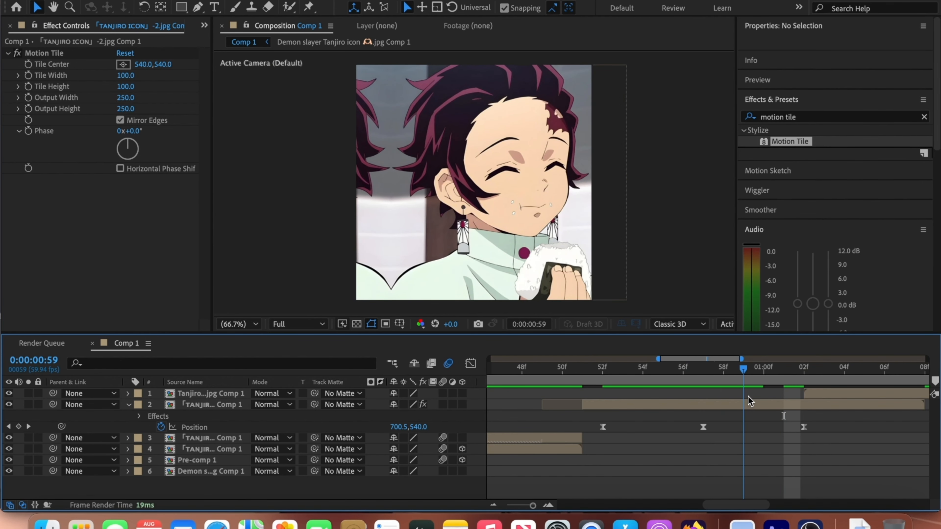
key(space)
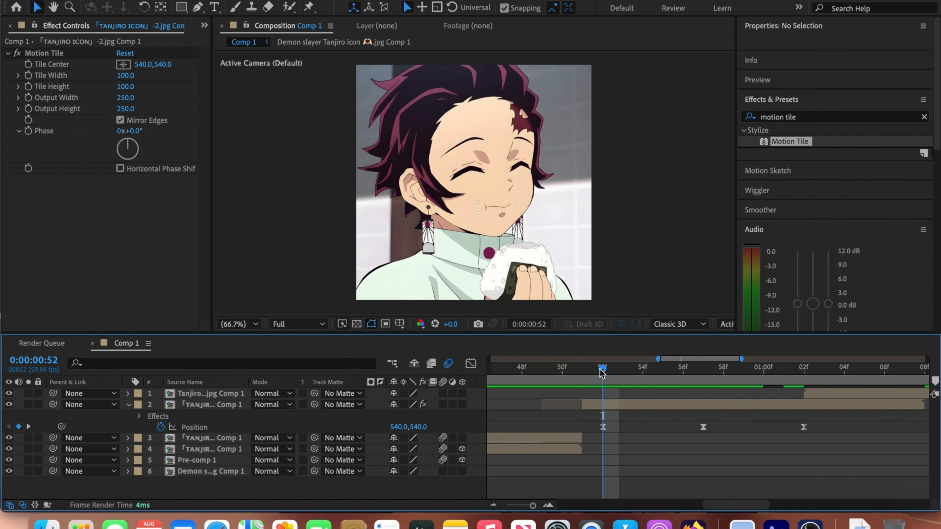
key(space)
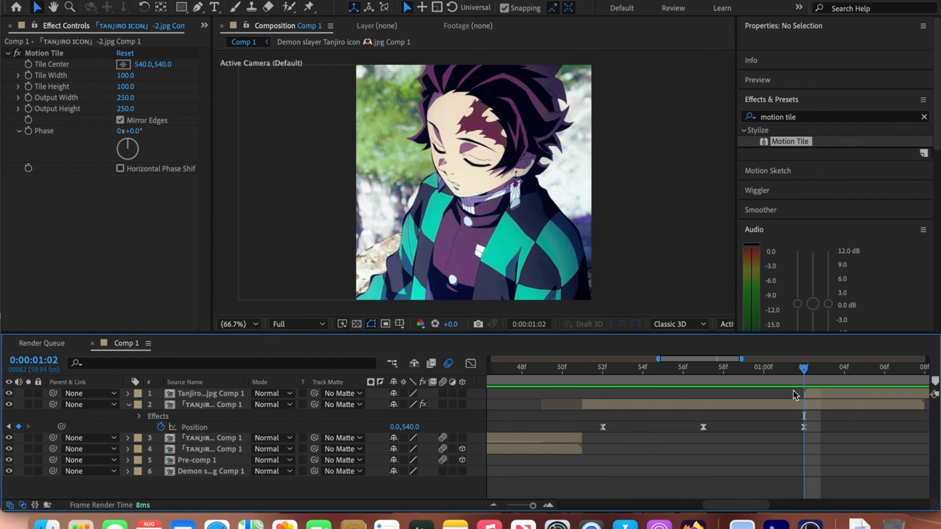
Copy the upper TANJIRO ICON -2 pre-comp's three Position keyframes to Tanjiro pfp V at 0:00:01:02 and time-reverse them.
drag(838, 423, 586, 429)
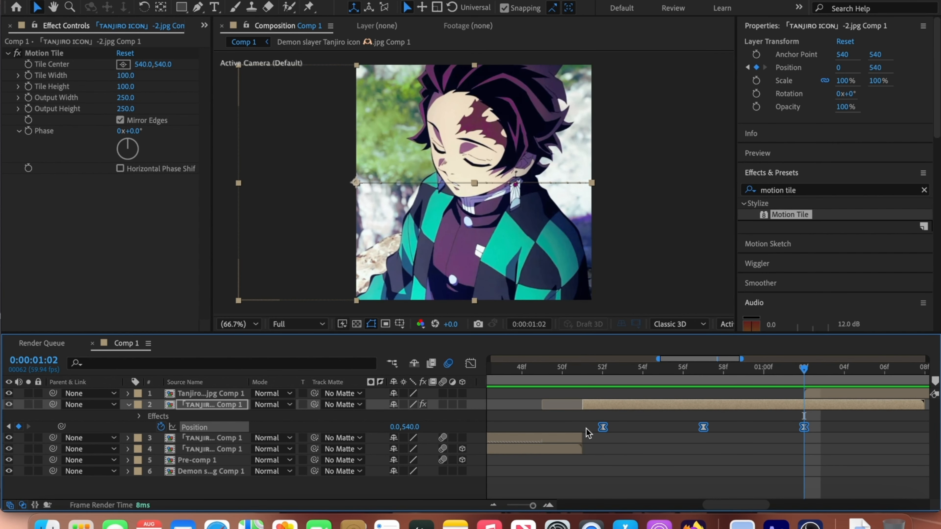
click(811, 392)
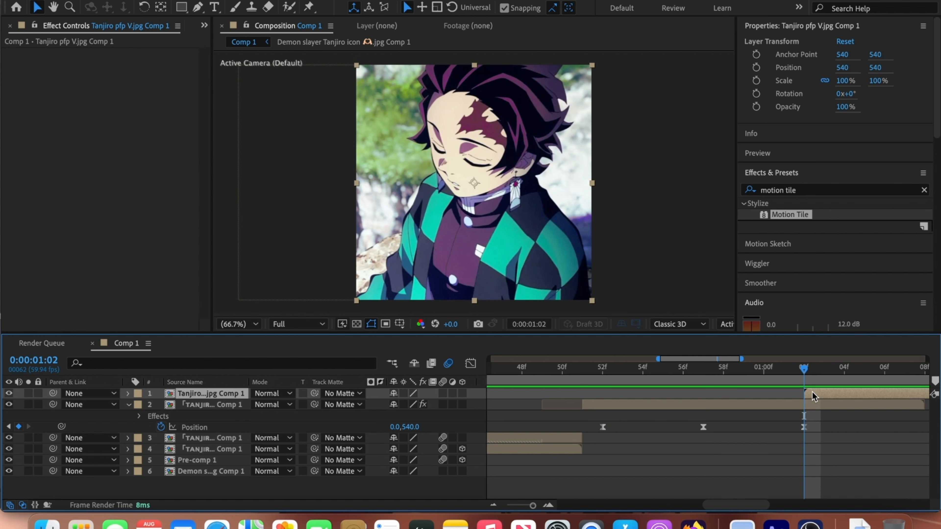
key(p)
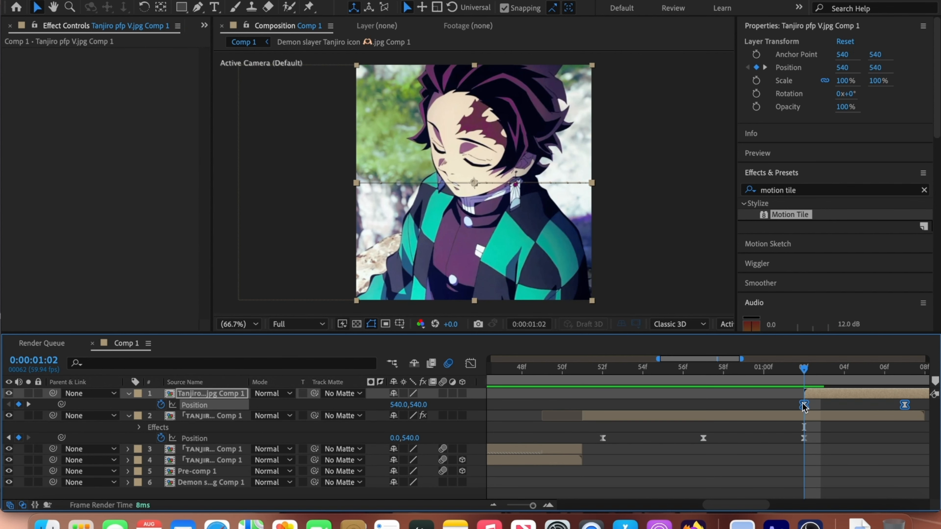
right_click(804, 405)
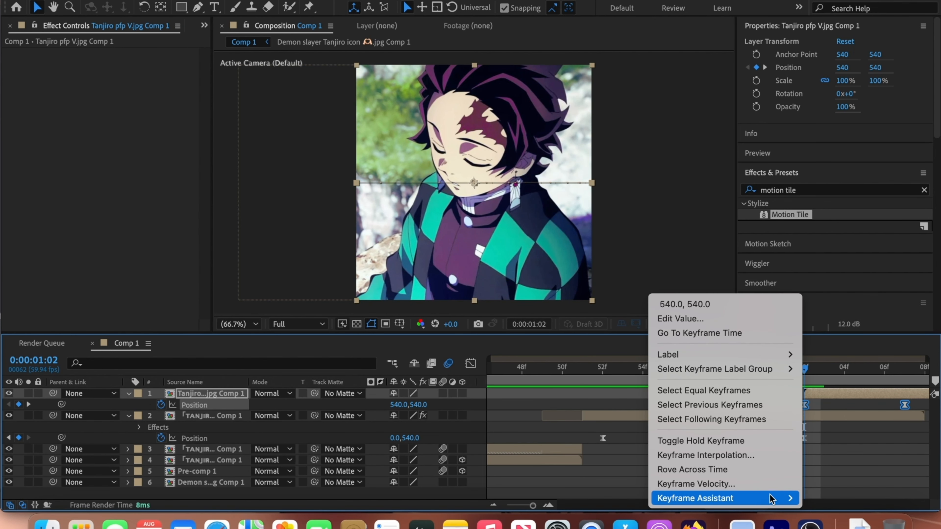
mouse_move(769, 502)
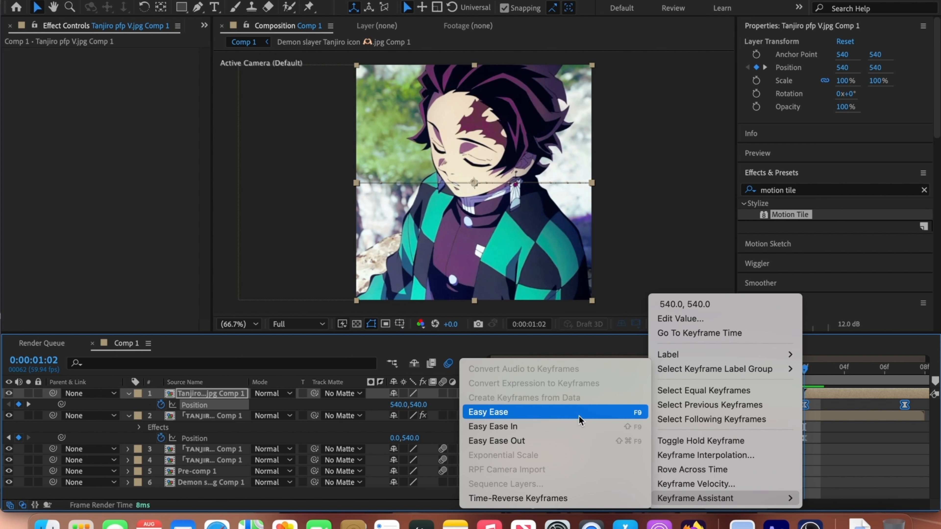
click(547, 501)
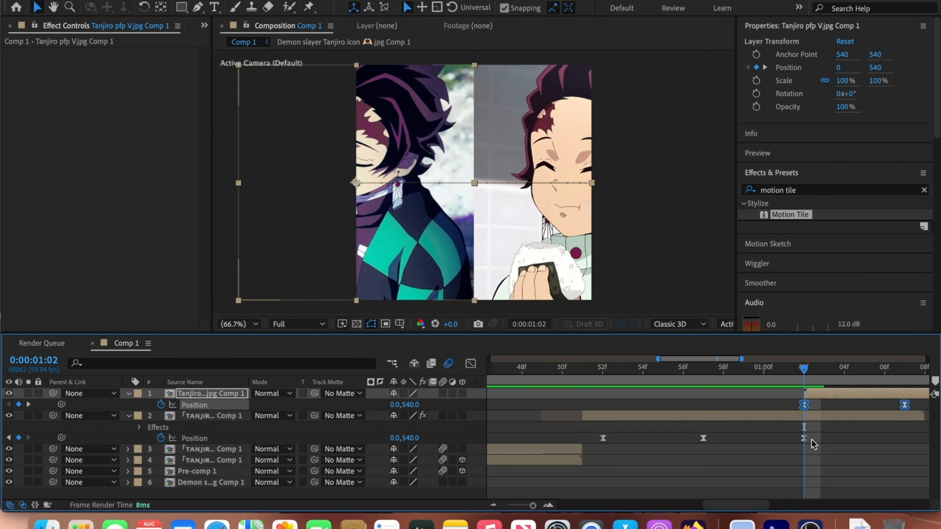
Trim the end of the upper TANJIRO ICON -2 pre-comp to 0:00:01:02.
click(818, 438)
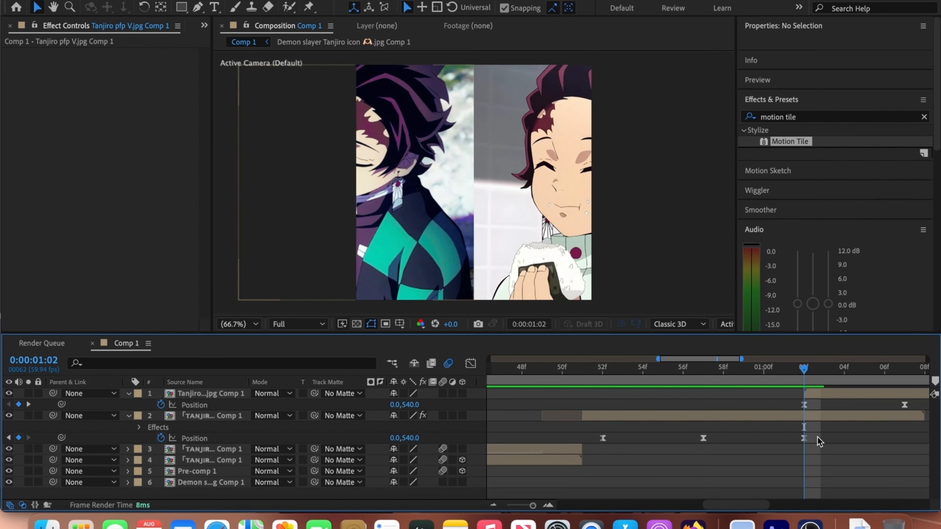
click(819, 419)
drag(926, 413, 804, 425)
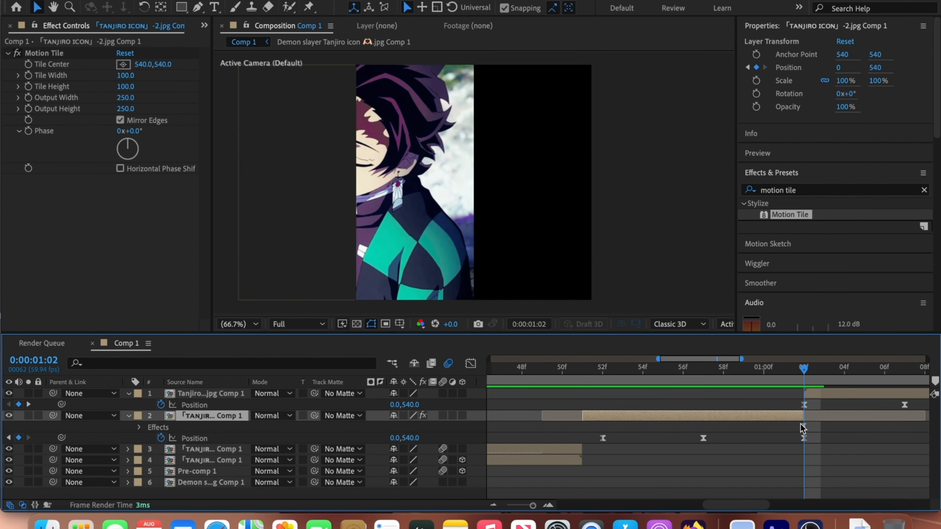
click(817, 391)
click(771, 430)
click(757, 414)
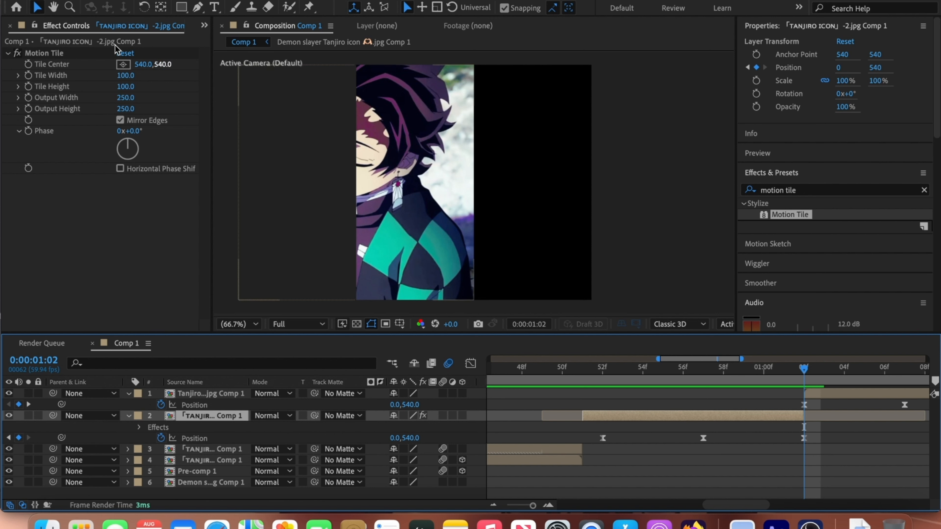
Copy the Motion Tile effect from the upper TANJIRO ICON -2 pre-comp to the Tanjiro pfp V pre-comp.
click(57, 53)
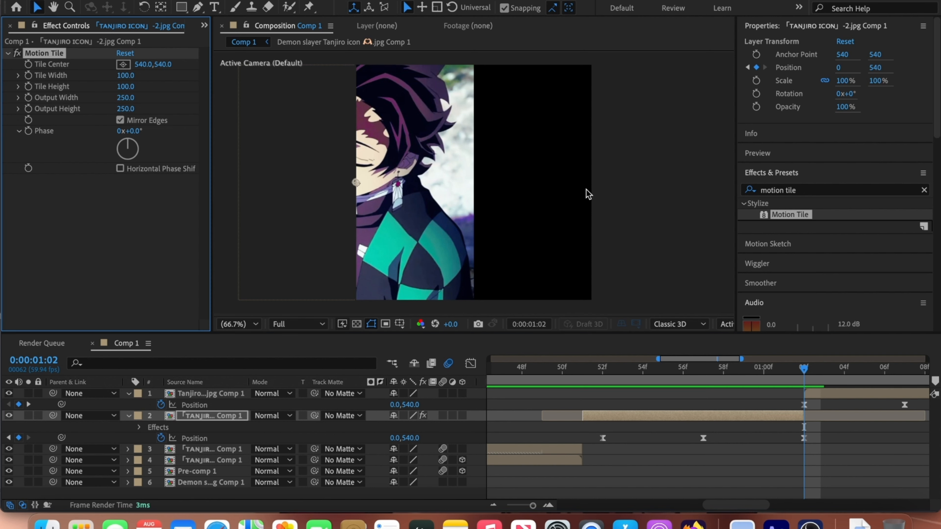
click(830, 393)
key(super+v)
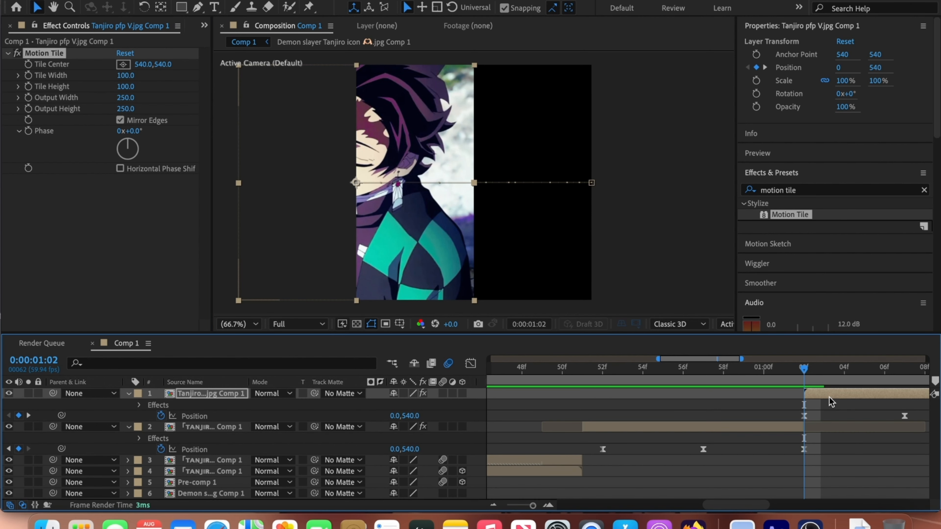
click(833, 453)
At frame 54, enable motion blur on the upper TANJIRO ICON -2 and Tanjiro pfp V pre-comps and close their effect settings.
drag(792, 381, 642, 381)
click(443, 427)
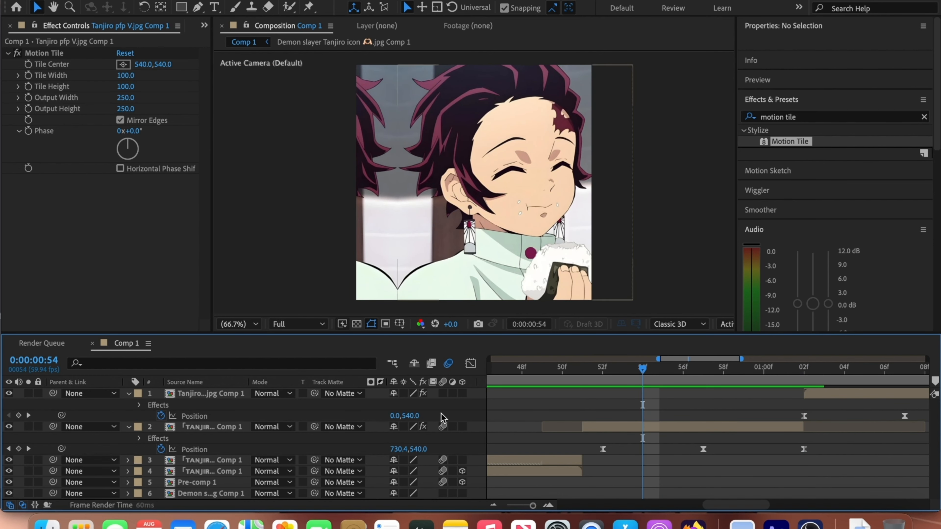
click(443, 394)
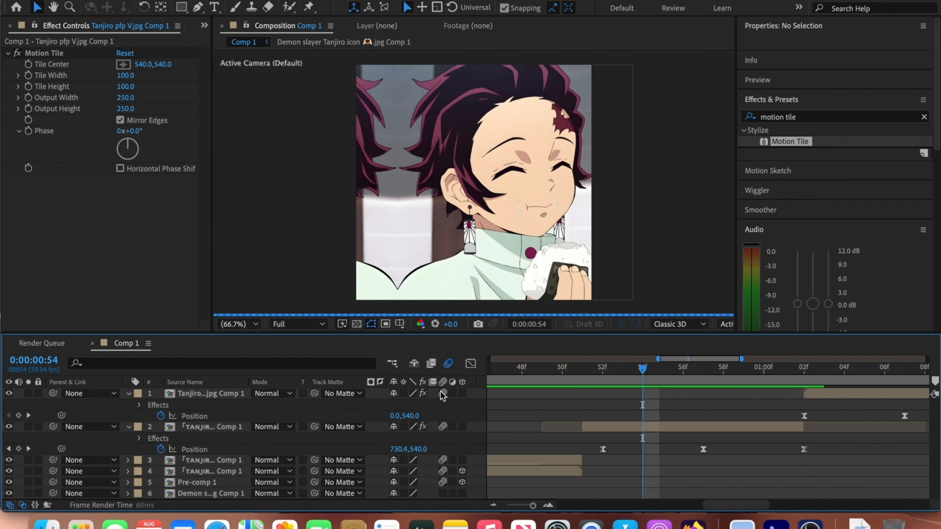
click(10, 25)
Review the slide transition in a wider timeline with the keyframed properties collapsed, starting just before the slide.
click(493, 505)
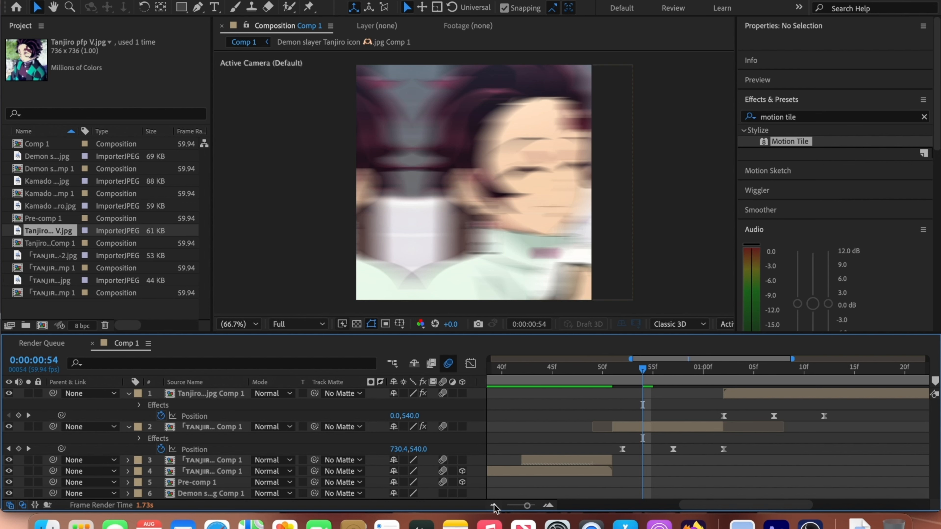
click(494, 504)
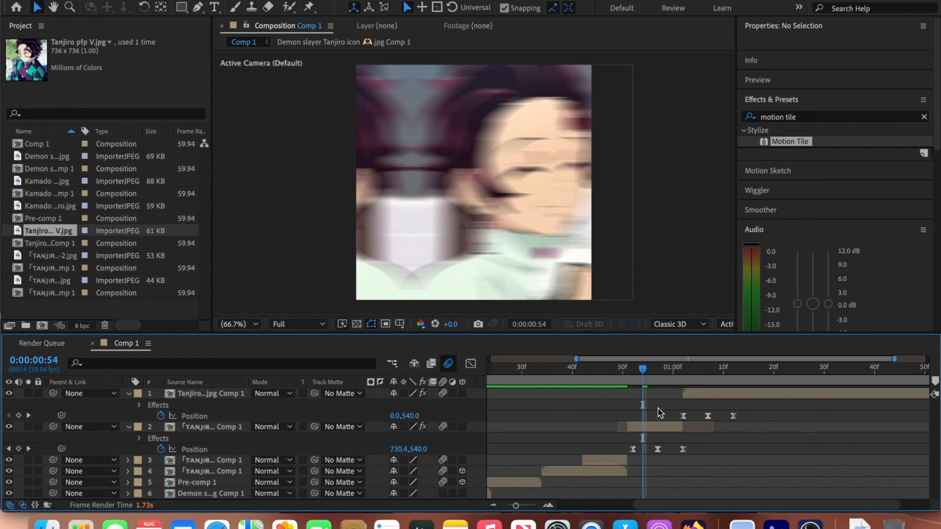
key(u)
drag(634, 369, 626, 372)
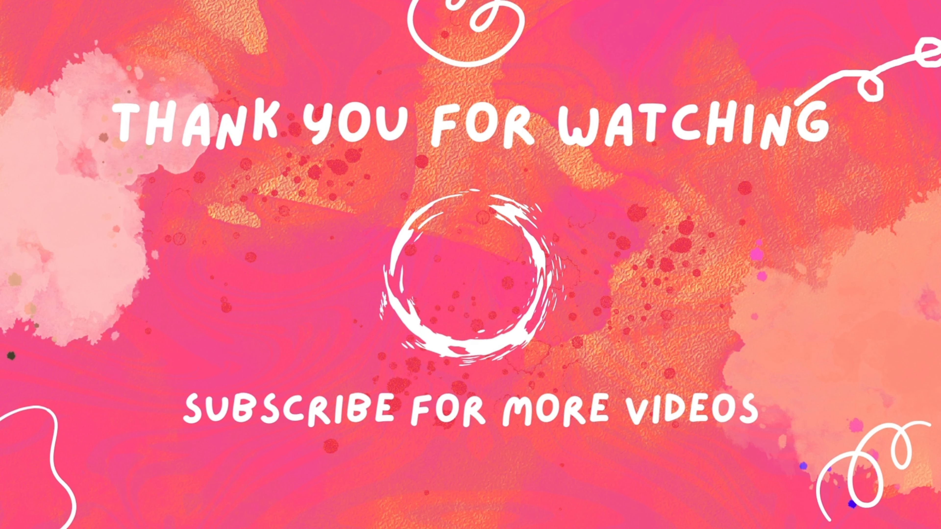